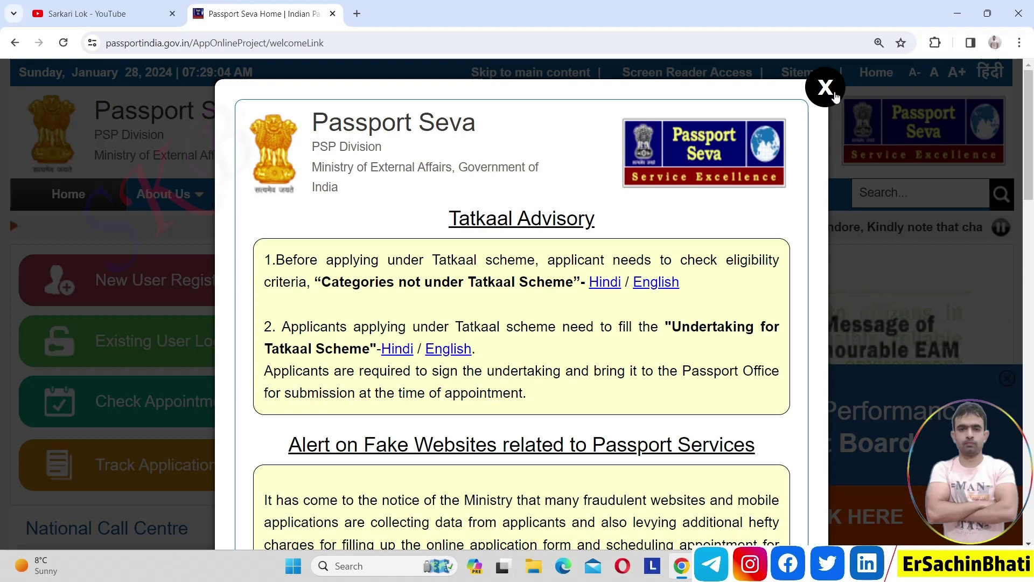
- Dismiss the Tatkaal advisory, begin New User Registration and choose Ghaziabad as the passport office
{"action": "left_click", "coordinate": [828, 89]}
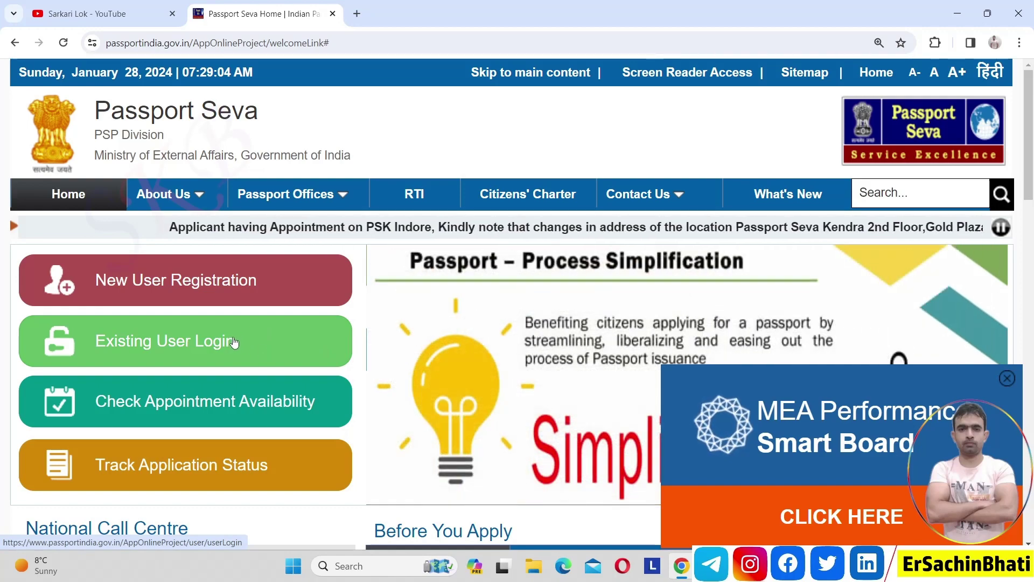
{"action": "left_click", "coordinate": [181, 291]}
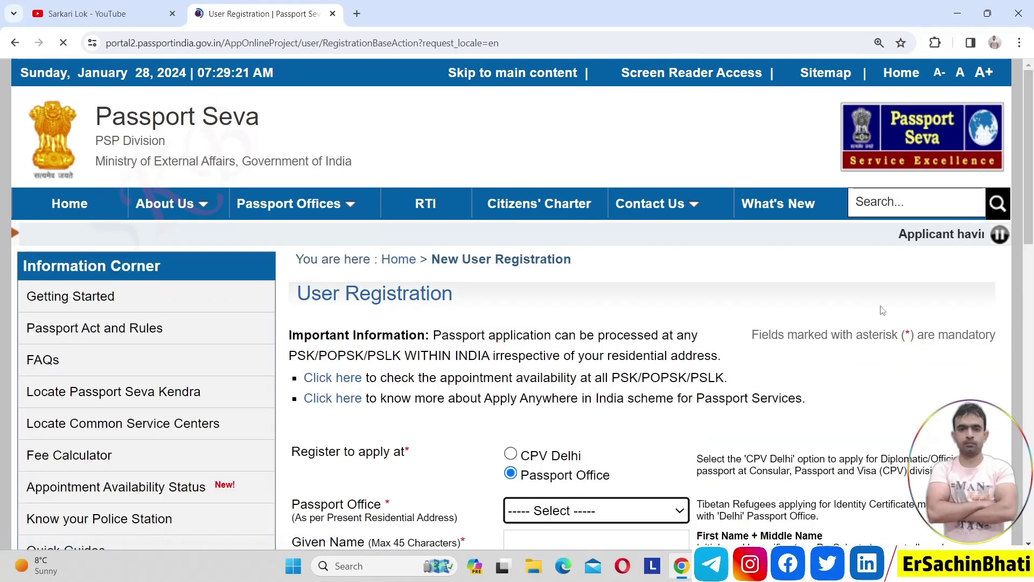
{"action": "left_click_drag", "start_coordinate": [1030, 223], "coordinate": [1031, 337]}
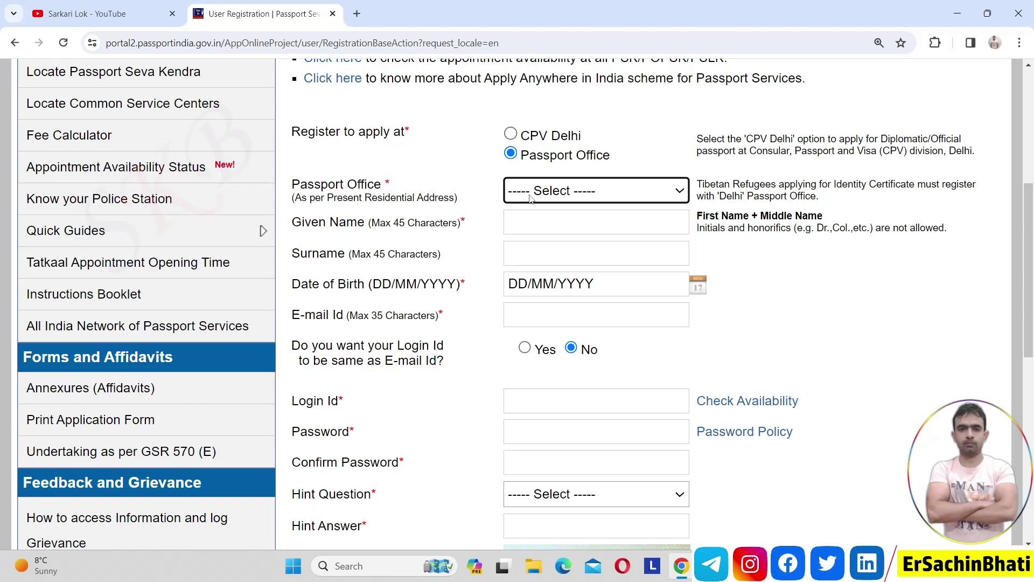
{"action": "left_click", "coordinate": [561, 199]}
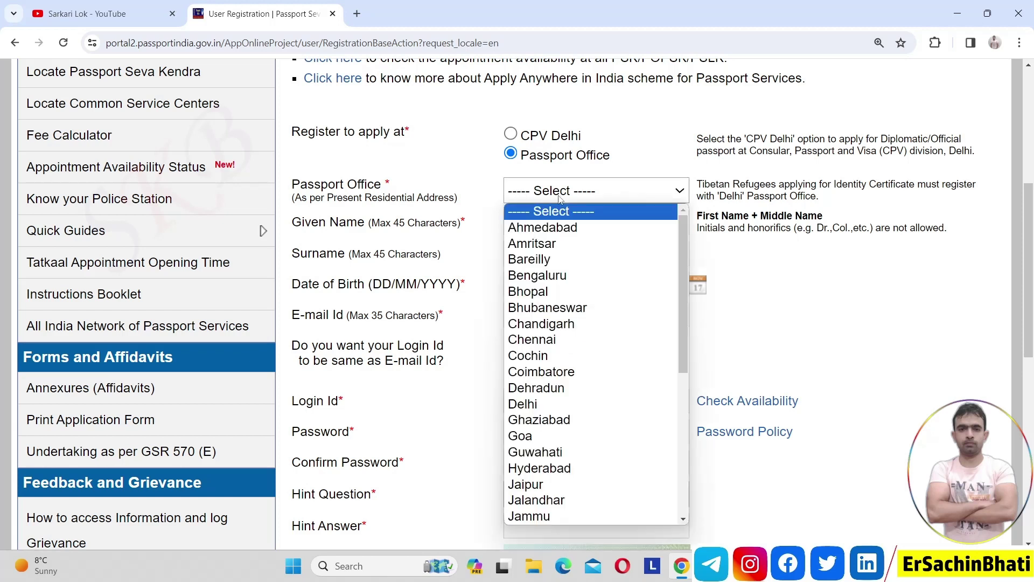
{"action": "key", "text": "g"}
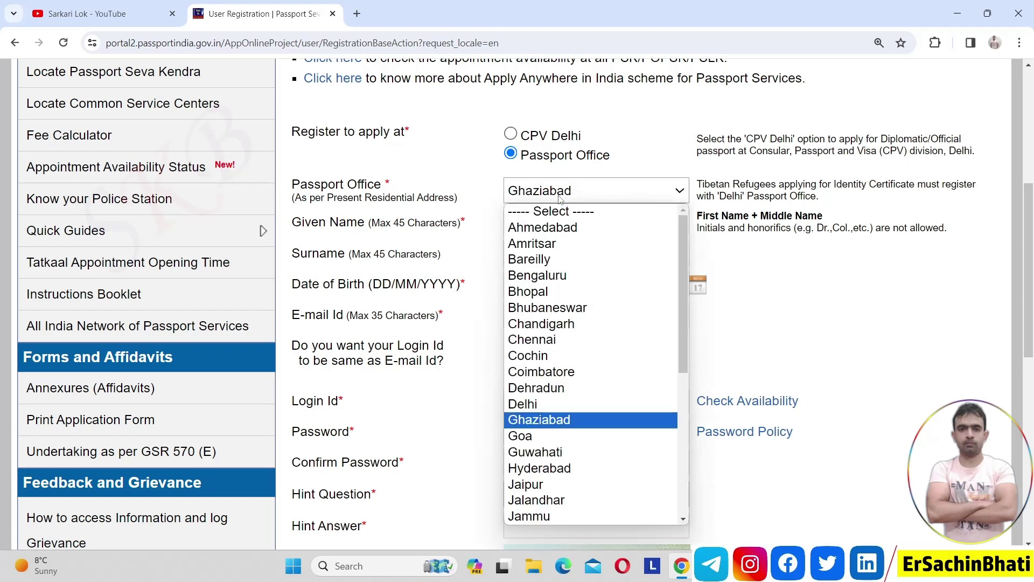
{"action": "key", "text": "Return"}
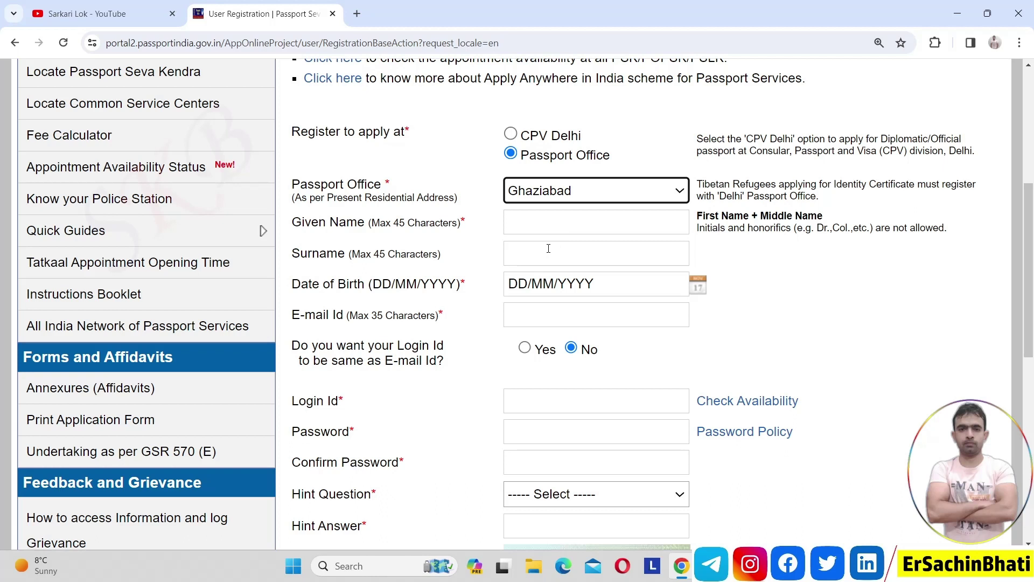
- Fill the applicant's given name and surname from the browser's autofill suggestions
{"action": "left_click", "coordinate": [536, 226]}
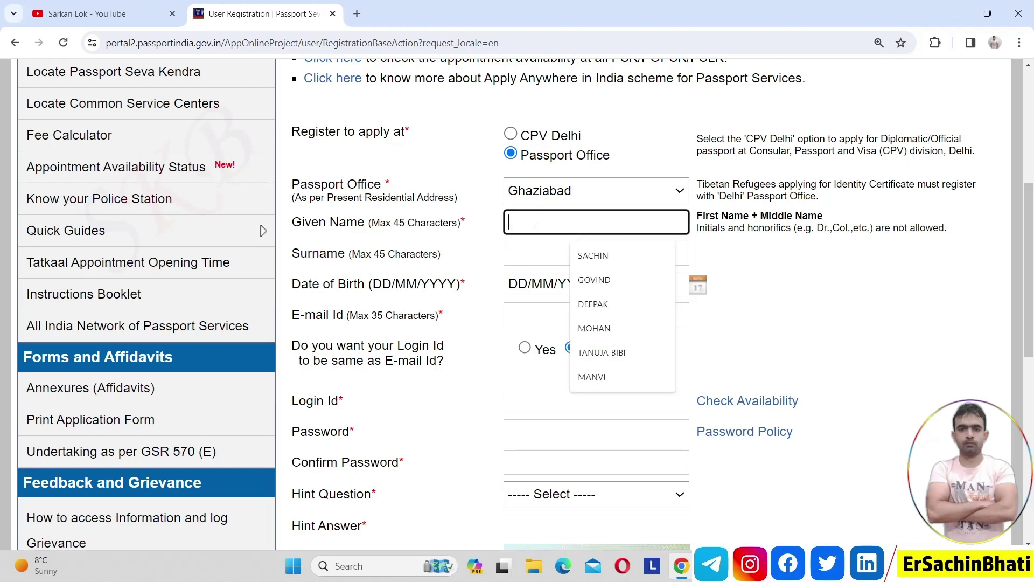
{"action": "type", "text": "mo"}
{"action": "key", "text": "Down"}
{"action": "key", "text": "Down"}
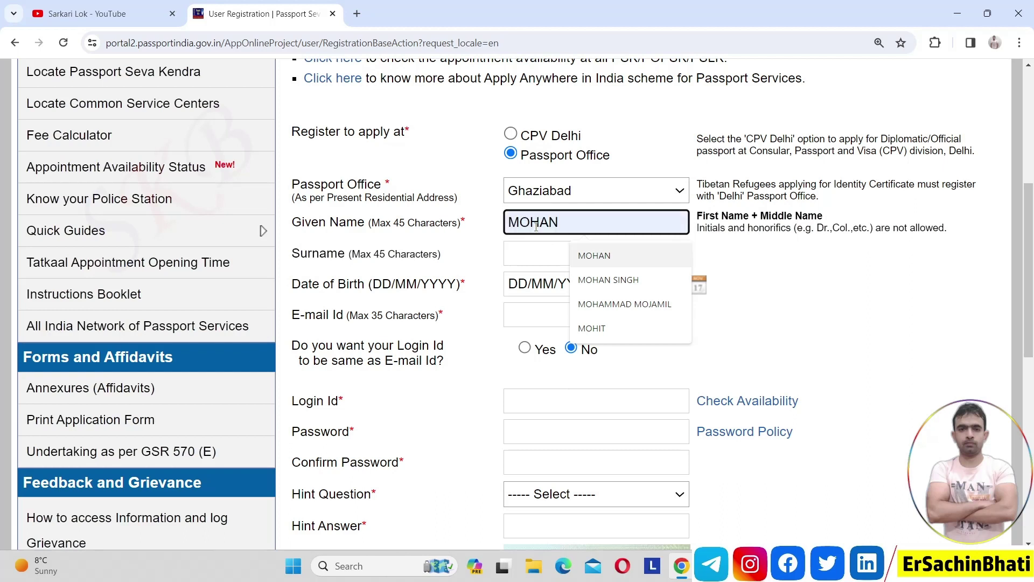
{"action": "key", "text": "Return"}
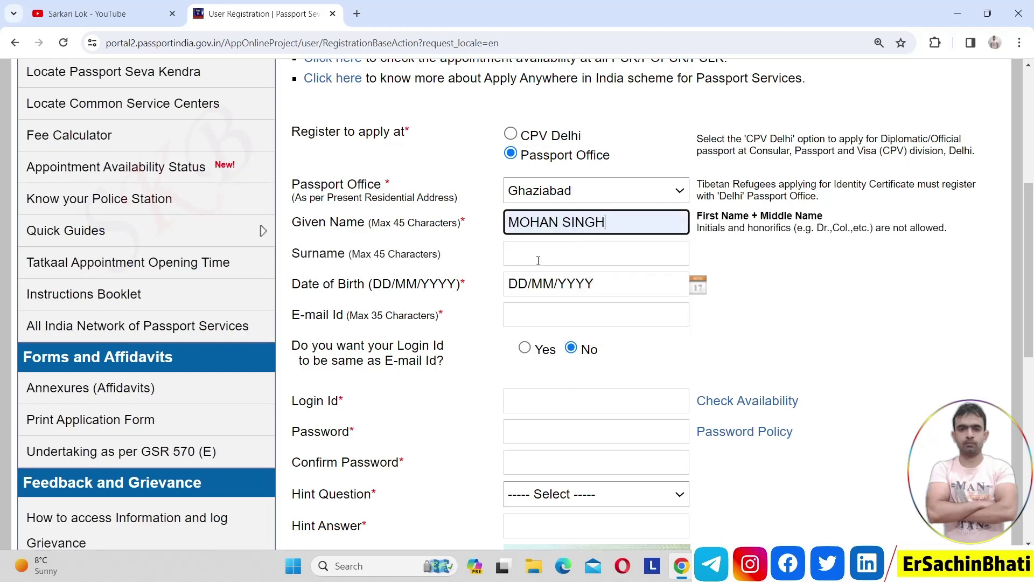
{"action": "left_click", "coordinate": [538, 261]}
{"action": "type", "text": "gur"}
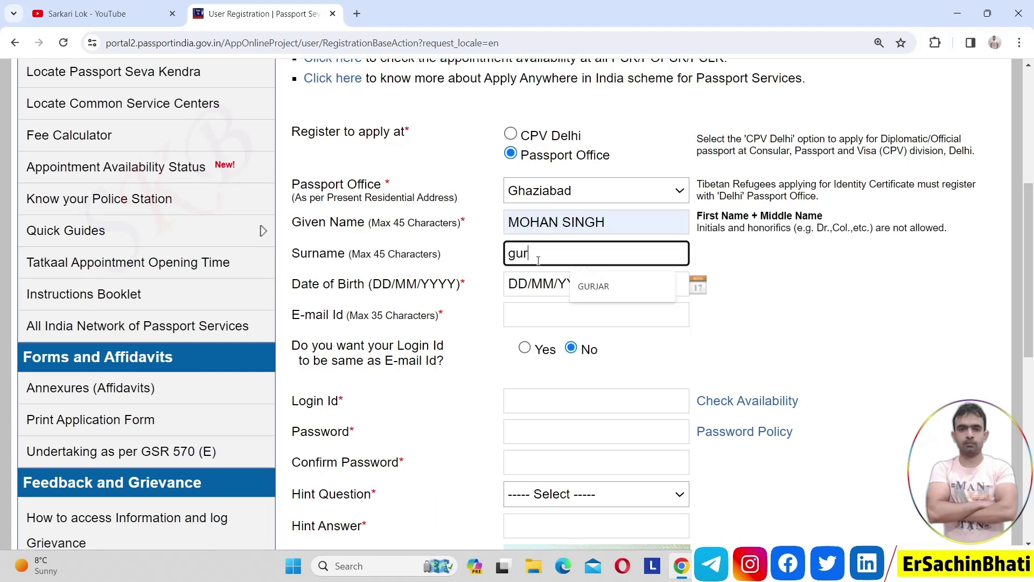
{"action": "key", "text": "Down"}
{"action": "key", "text": "Return"}
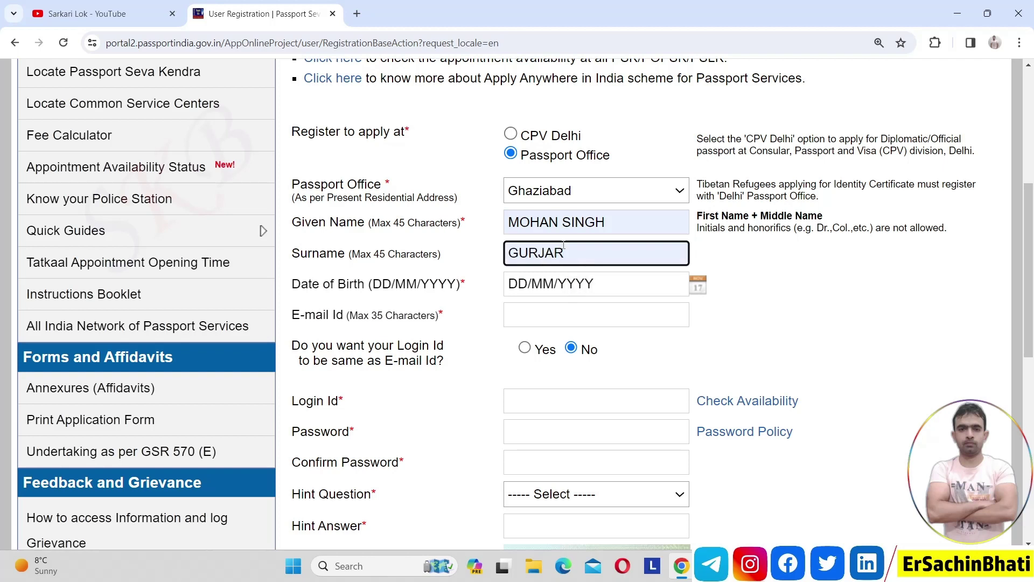
- Trim the given name to one word, clear the surname, and answer No to login id matching e-mail
{"action": "double_click", "coordinate": [592, 222]}
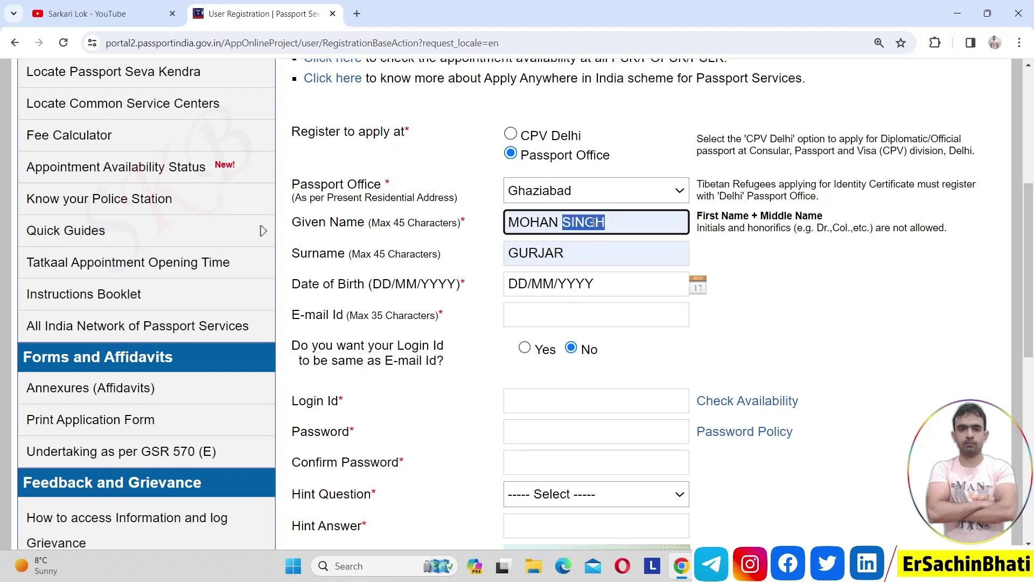
{"action": "key", "text": "BackSpace"}
{"action": "left_click", "coordinate": [661, 239]}
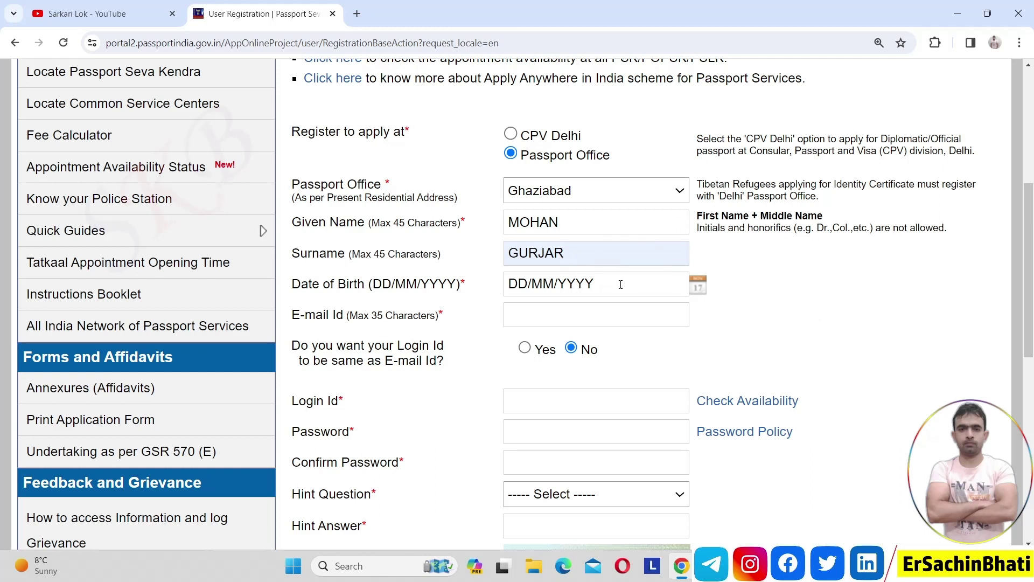
{"action": "double_click", "coordinate": [586, 258]}
{"action": "key", "text": "BackSpace"}
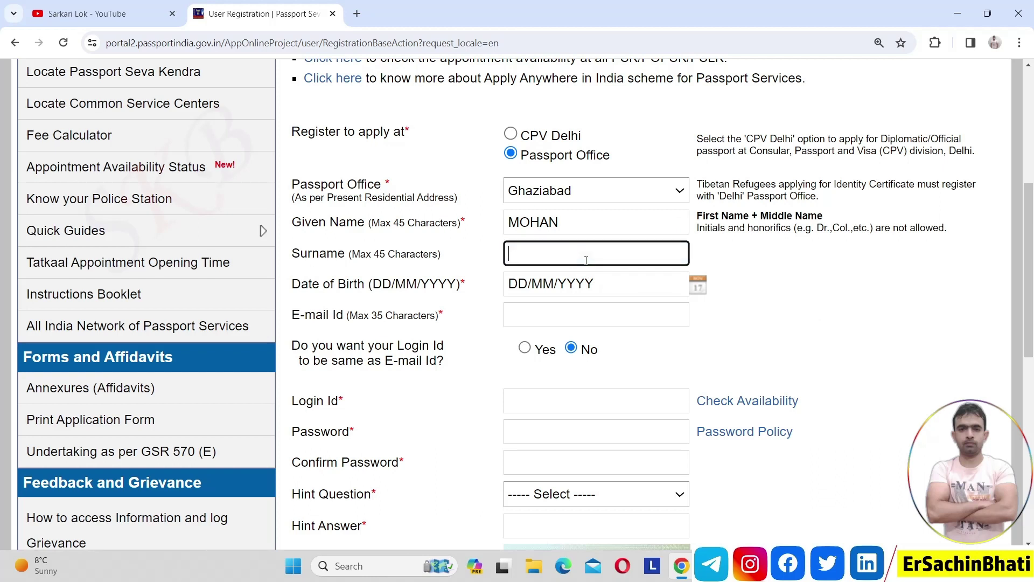
{"action": "left_click", "coordinate": [793, 280]}
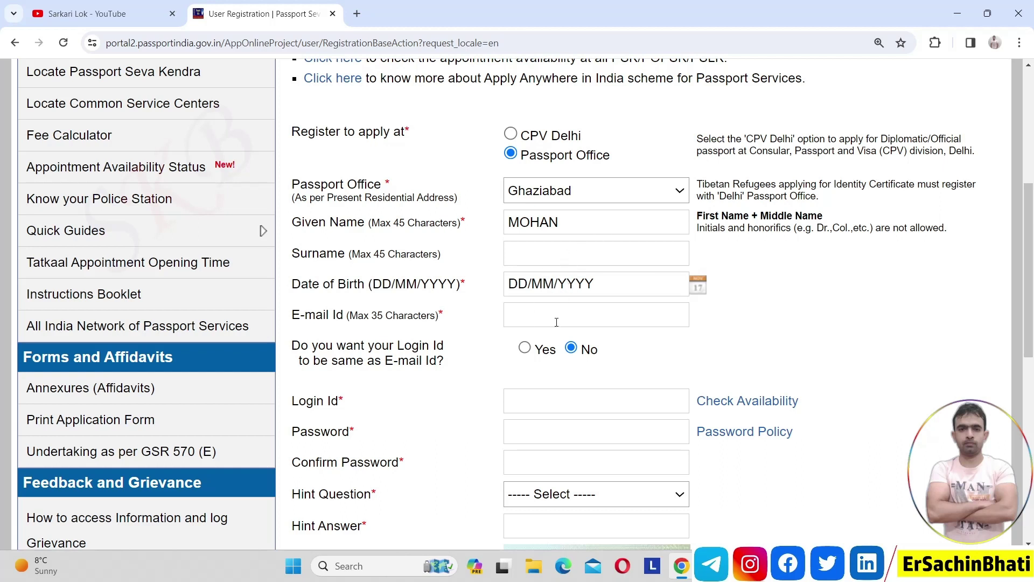
{"action": "left_click", "coordinate": [525, 351]}
{"action": "left_click", "coordinate": [571, 348]}
- Enter a name-based login id, then append two characters after it proves taken until it is available
{"action": "left_click", "coordinate": [622, 405]}
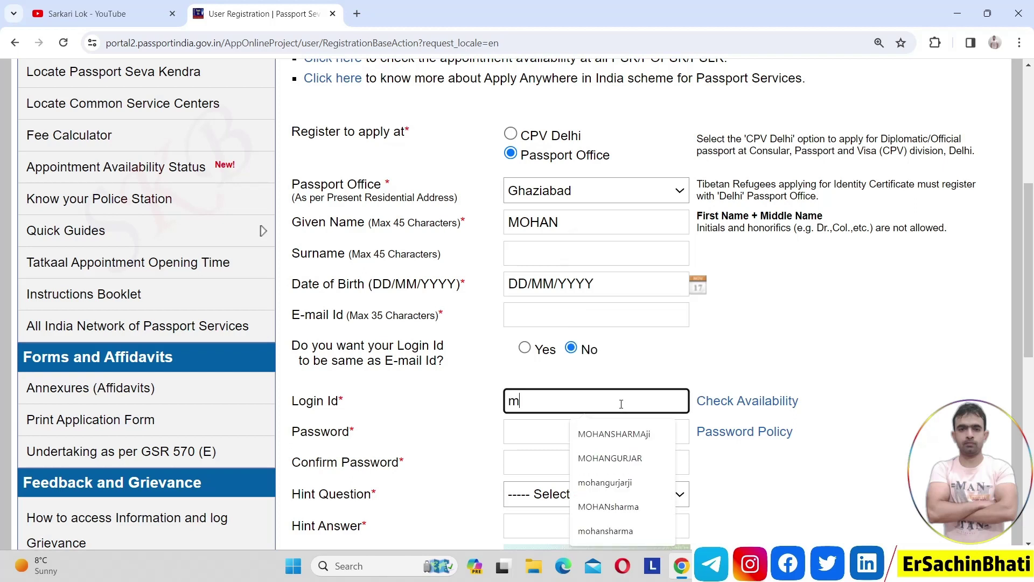
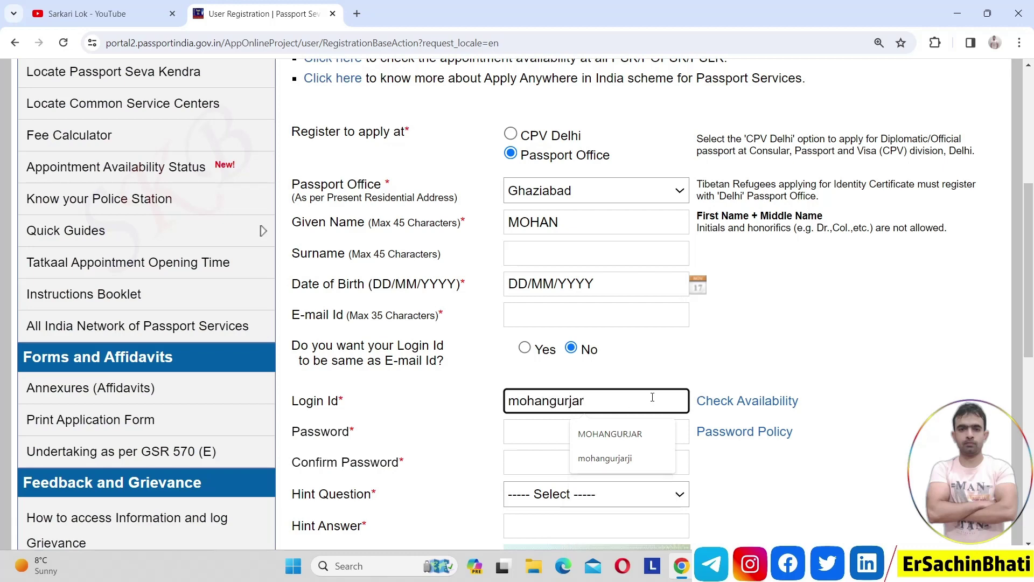
{"action": "left_click", "coordinate": [744, 402]}
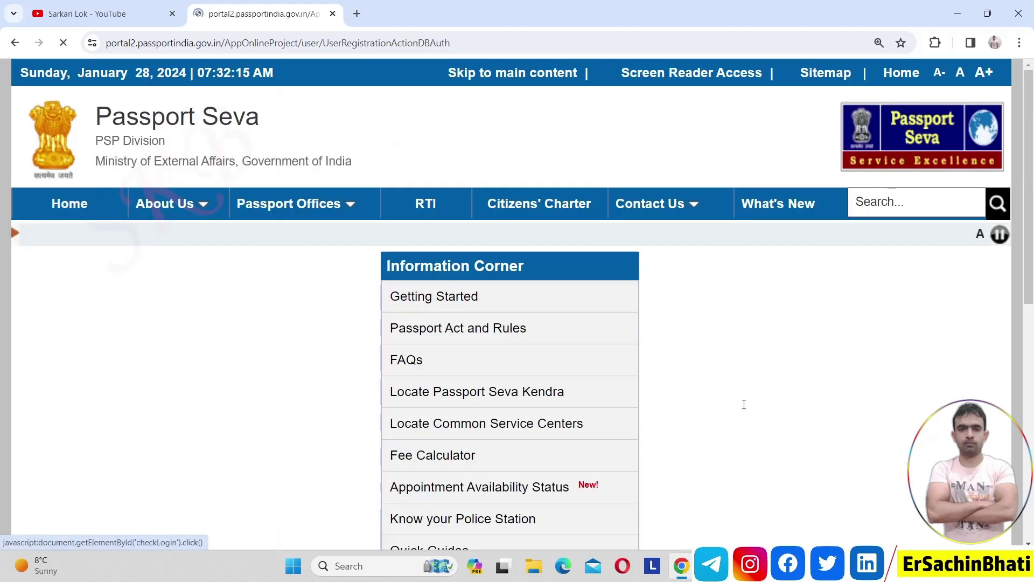
{"action": "scroll", "coordinate": [744, 404], "scroll_direction": "down", "scroll_amount": 5}
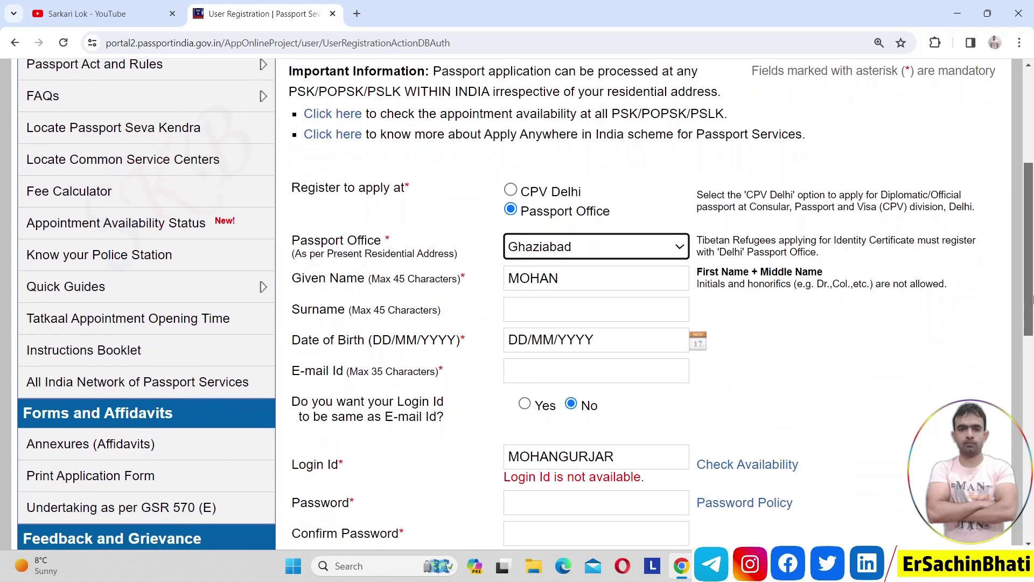
{"action": "scroll", "coordinate": [1033, 299], "scroll_direction": "down", "scroll_amount": 1}
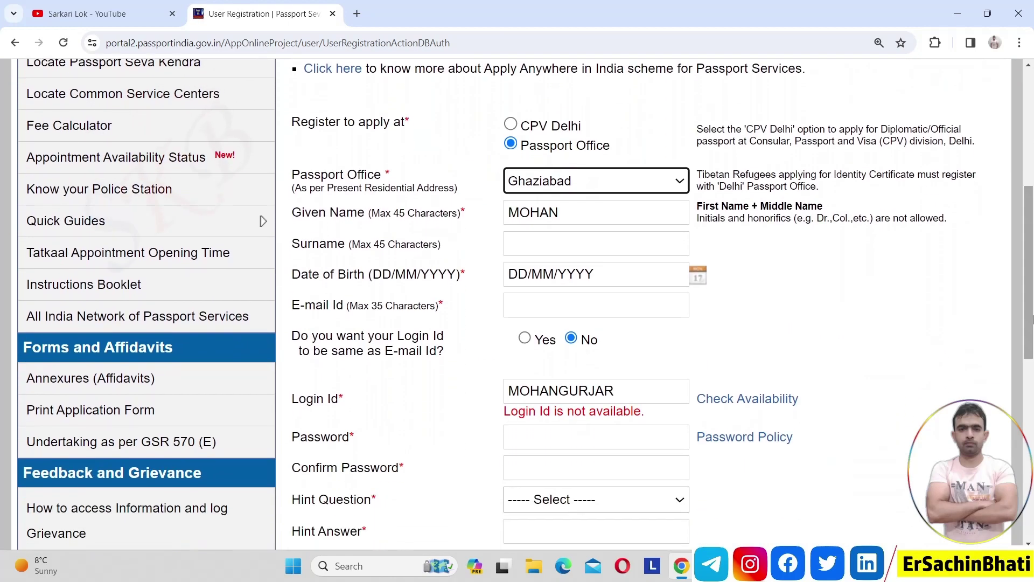
{"action": "left_click", "coordinate": [622, 394]}
{"action": "type", "text": "ji"}
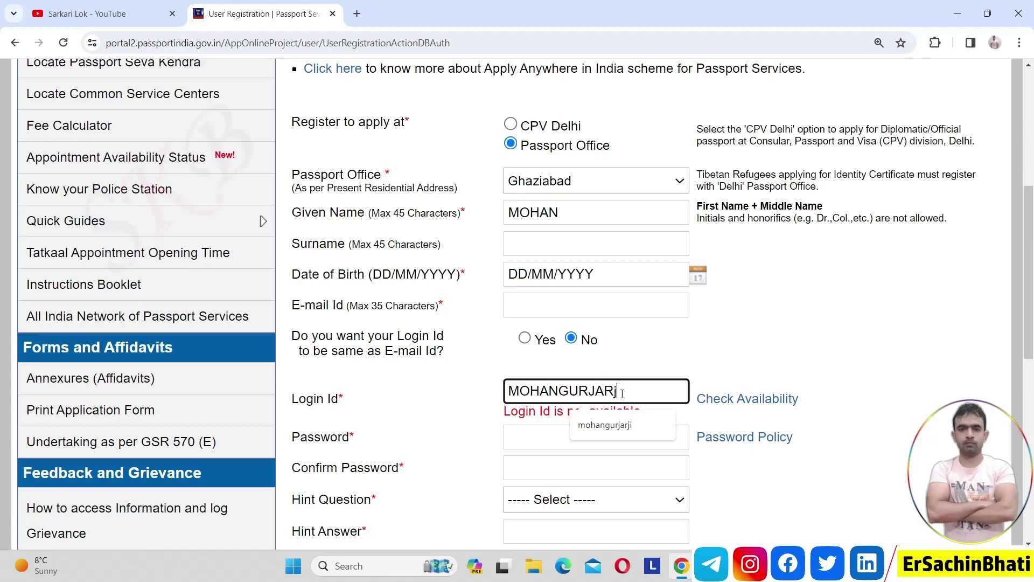
{"action": "left_click", "coordinate": [749, 398]}
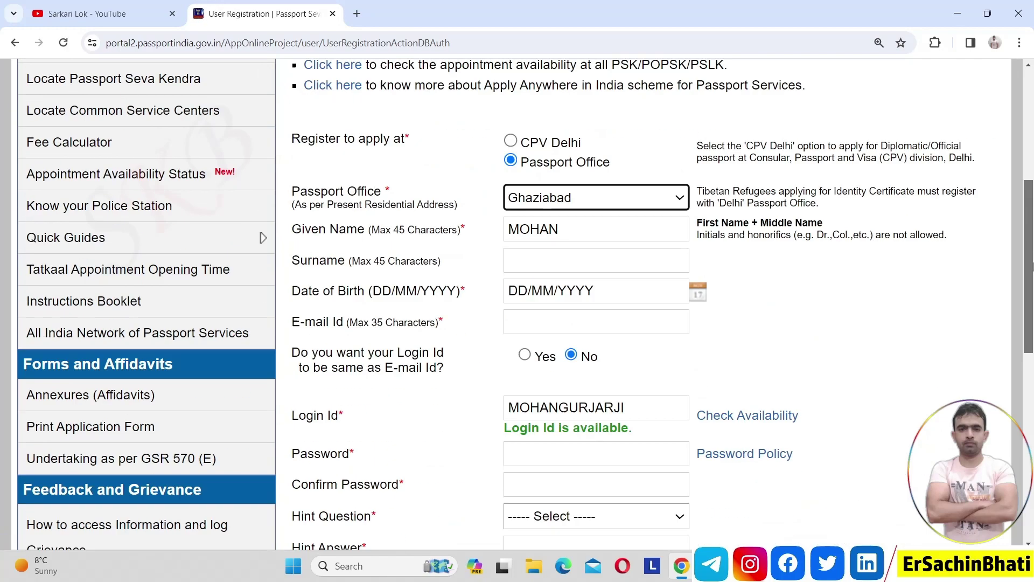
{"action": "scroll", "coordinate": [673, 227], "scroll_direction": "down", "scroll_amount": 3}
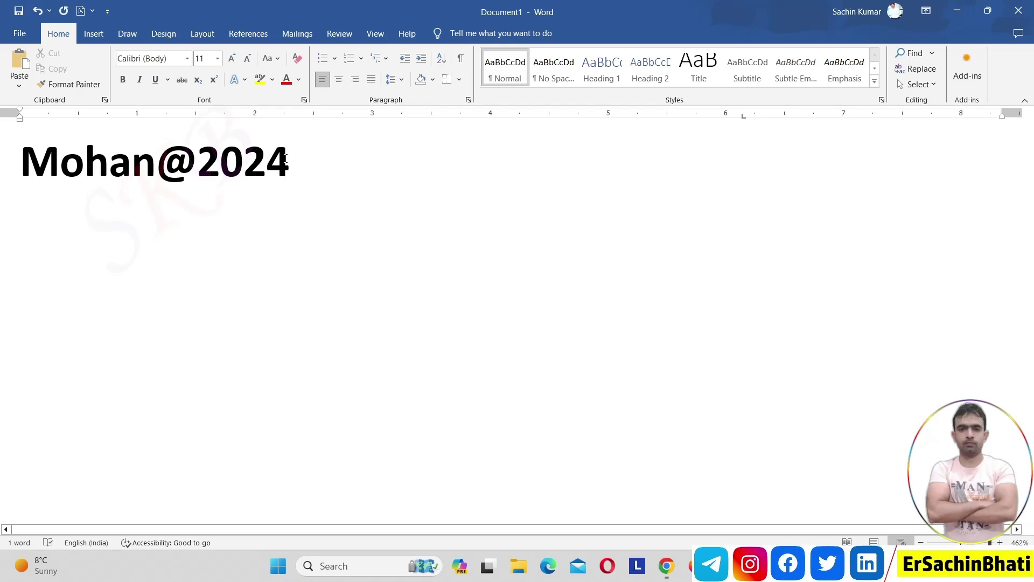
- Switch from the Word password note back to the passport registration page
{"action": "key", "text": "alt+Tab"}
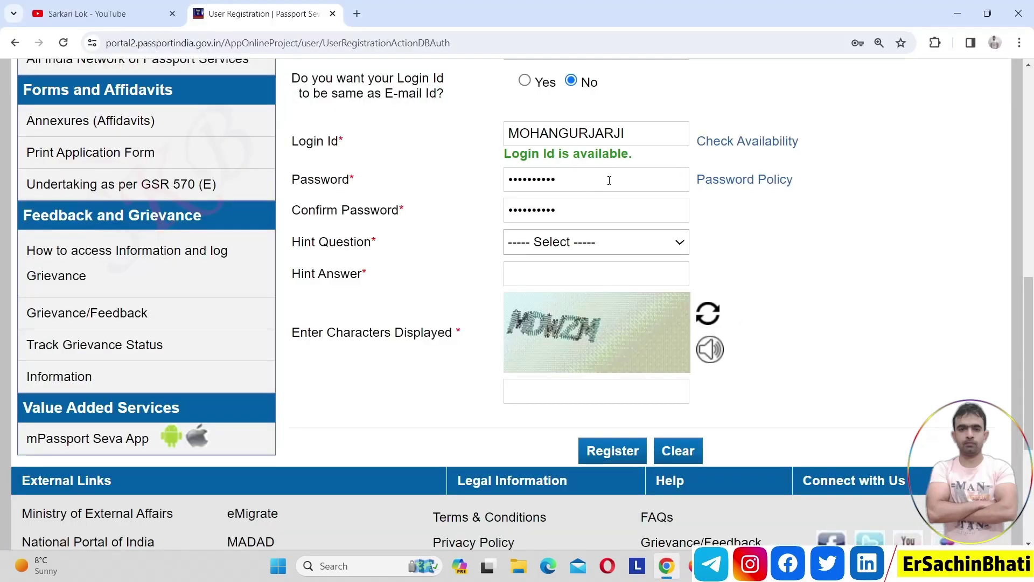
- Choose Birth City as the hint question and enter the hint answer
{"action": "left_click", "coordinate": [567, 239]}
{"action": "key", "text": "Down"}
{"action": "key", "text": "Down"}
{"action": "key", "text": "Up"}
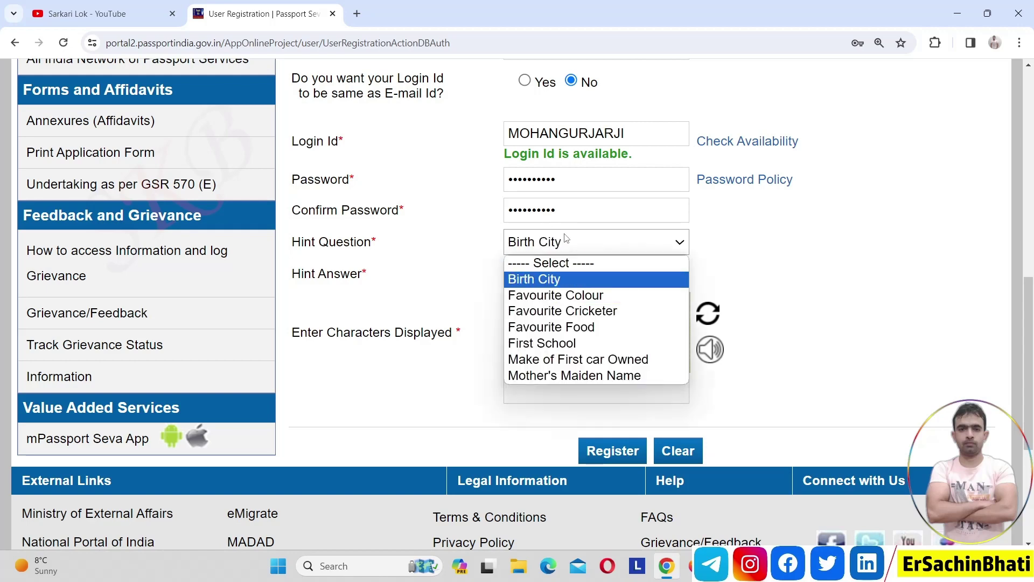
{"action": "key", "text": "Down"}
{"action": "key", "text": "Up"}
{"action": "key", "text": "Return"}
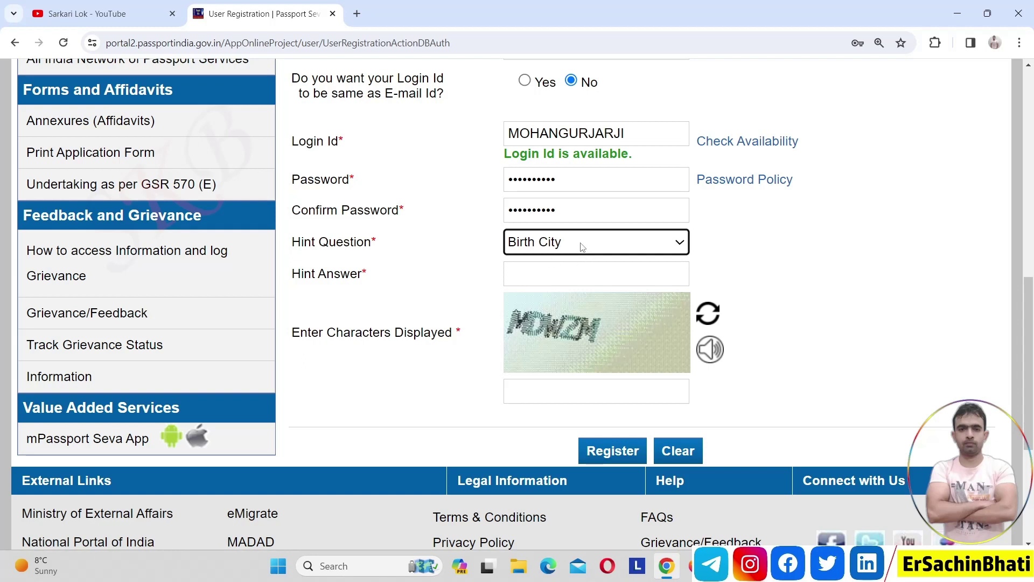
{"action": "left_click", "coordinate": [568, 268]}
{"action": "type", "text": "delhi"}
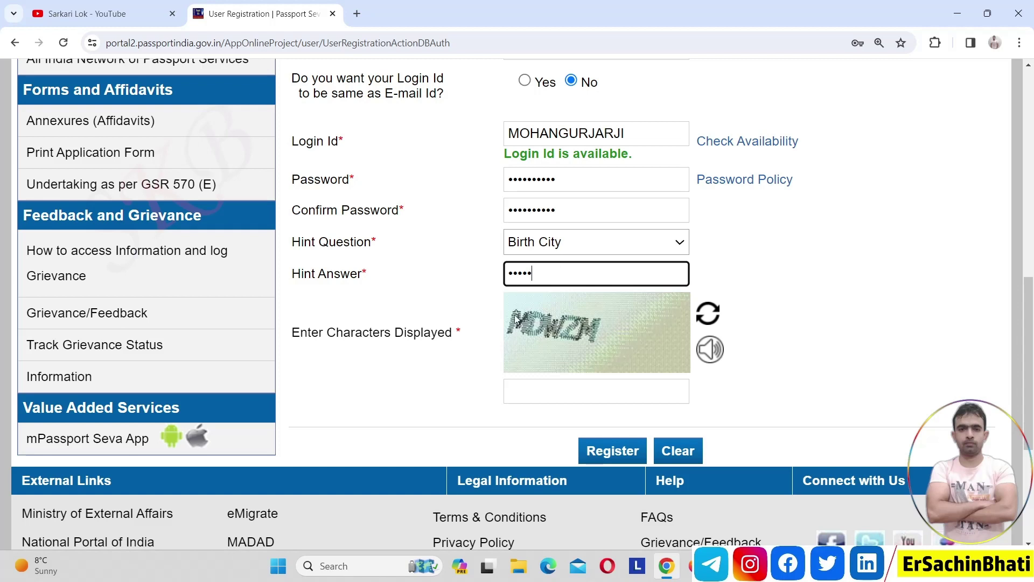
- Enter the displayed captcha characters and submit the registration
{"action": "left_click", "coordinate": [554, 391]}
{"action": "type", "text": "M"}
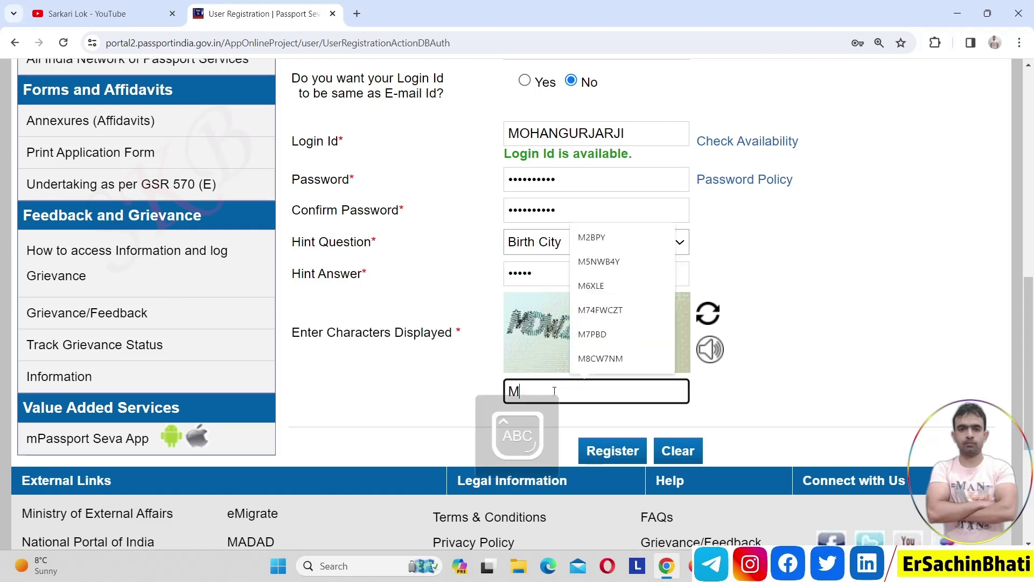
{"action": "type", "text": "DWZM"}
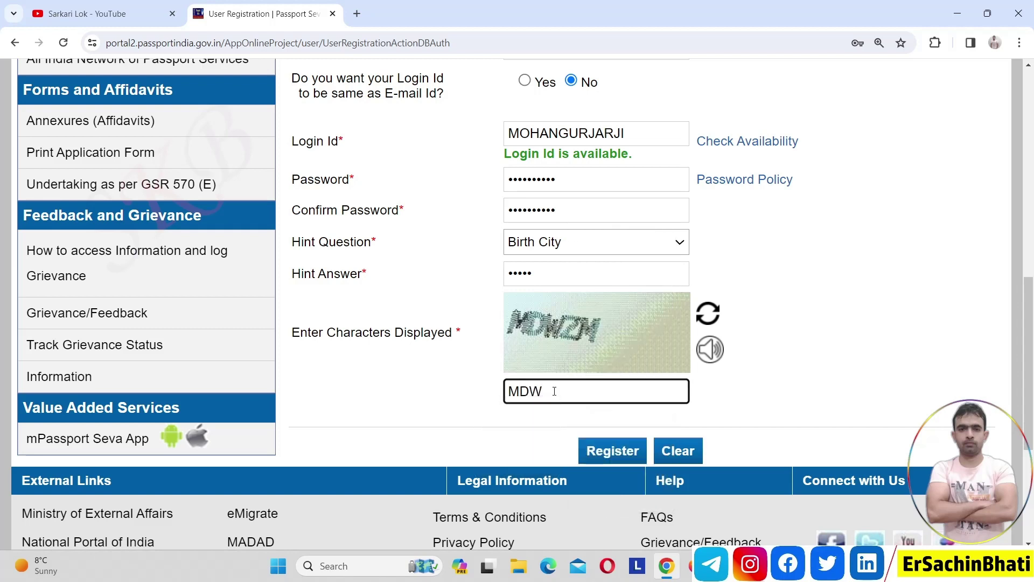
{"action": "left_click", "coordinate": [600, 452]}
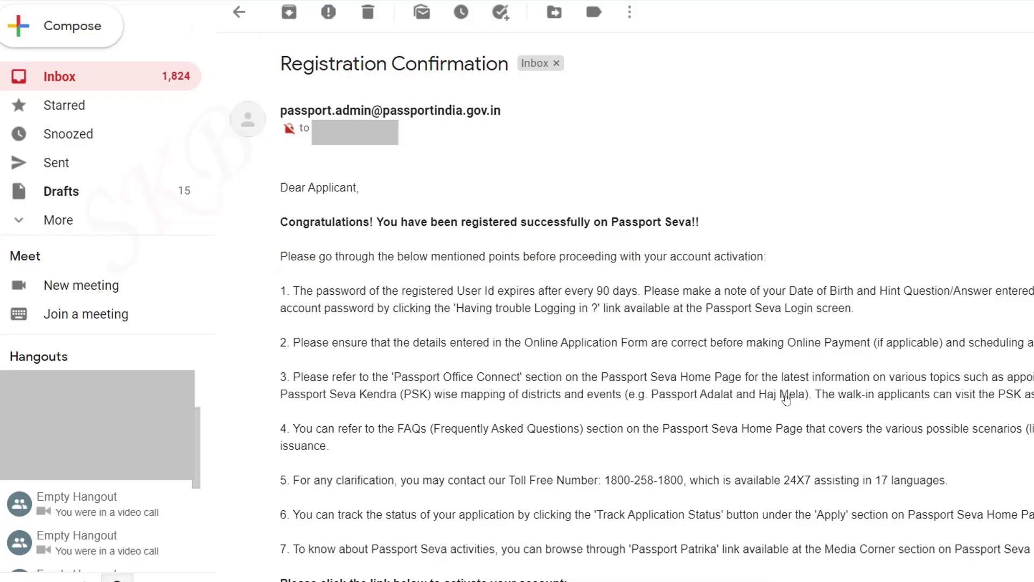
- Scroll the Registration Confirmation e-mail down to the activation link
{"action": "scroll", "coordinate": [786, 399], "scroll_direction": "down", "scroll_amount": 3}
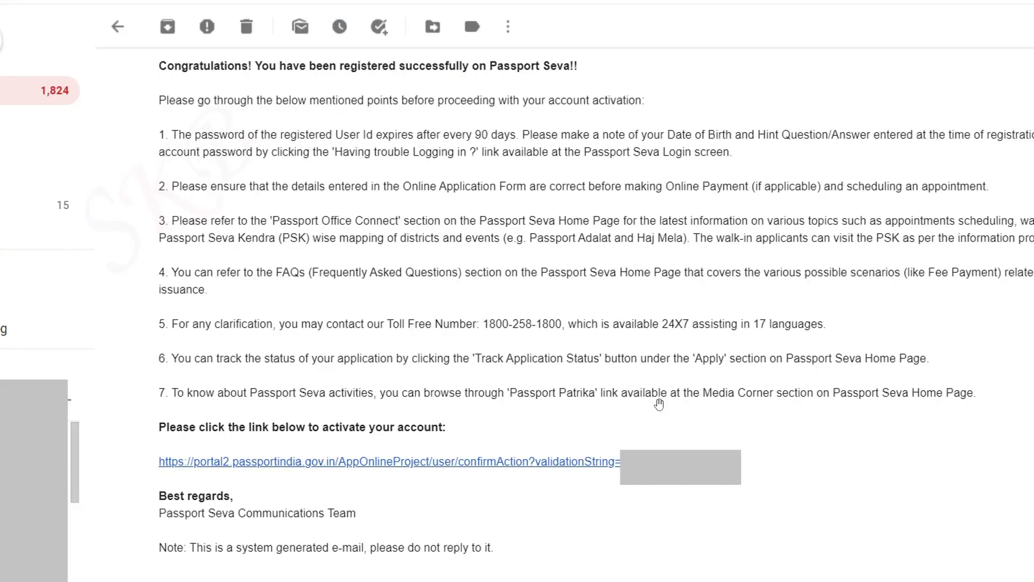
- Follow the e-mail's activation link and submit the User Id to activate the account
{"action": "left_click", "coordinate": [412, 462]}
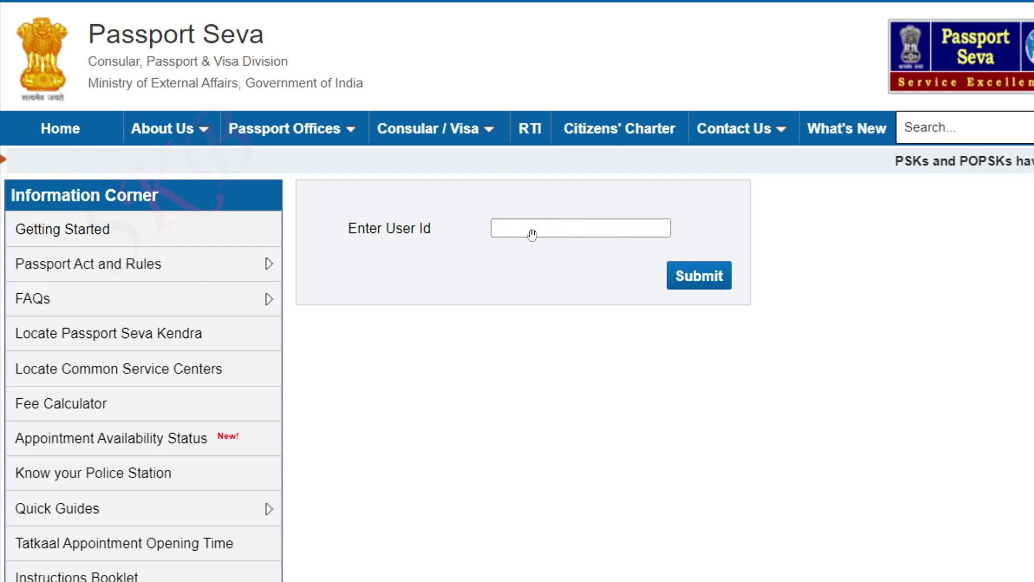
{"action": "left_click", "coordinate": [708, 273]}
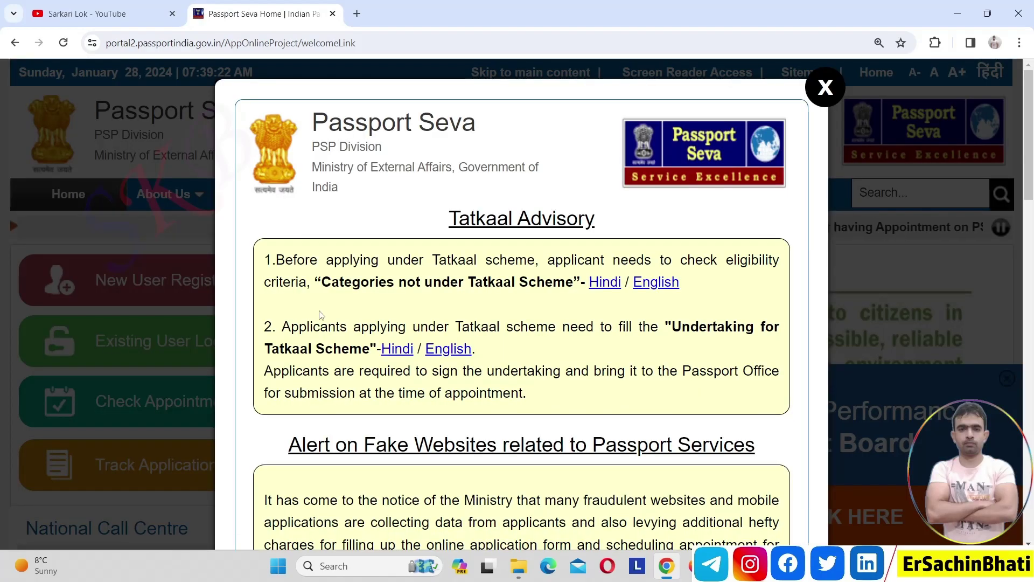
- Close the Tatkaal advisory and log in as an existing user with the new credentials
{"action": "left_click", "coordinate": [834, 89]}
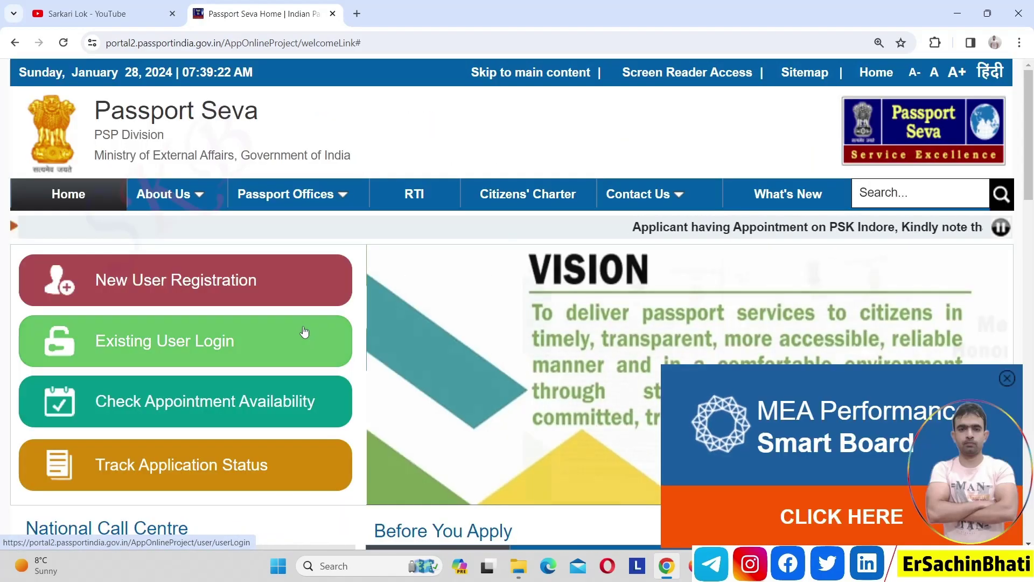
{"action": "left_click", "coordinate": [264, 345]}
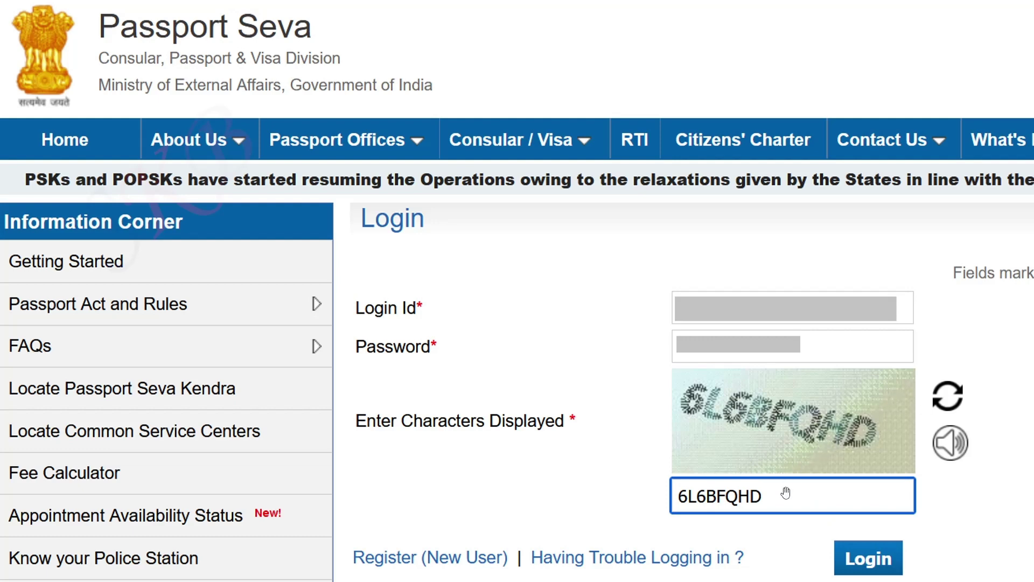
{"action": "left_click", "coordinate": [869, 559]}
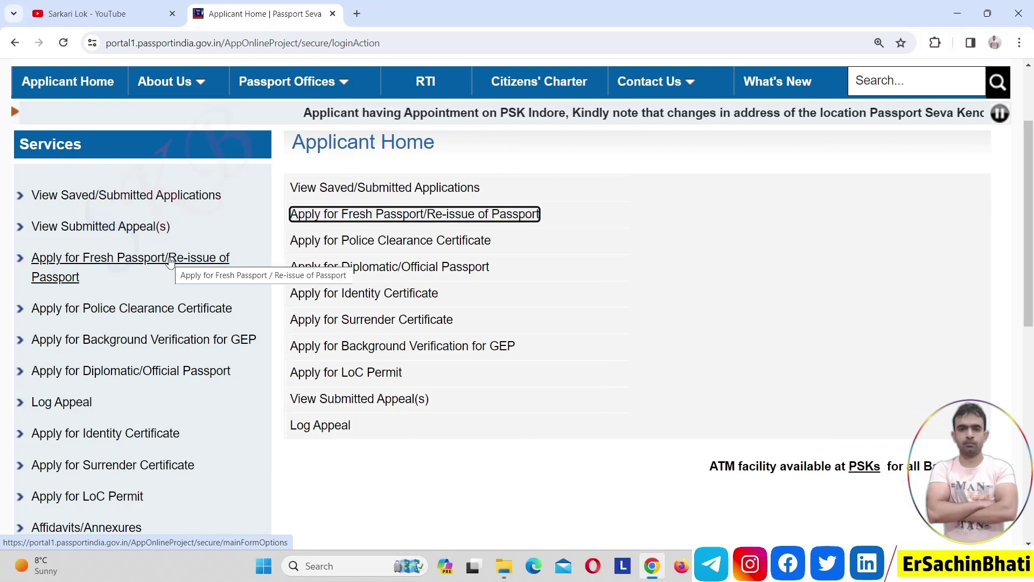
- Choose Apply for Fresh Passport/Re-issue and open the online application form
{"action": "left_click", "coordinate": [170, 261]}
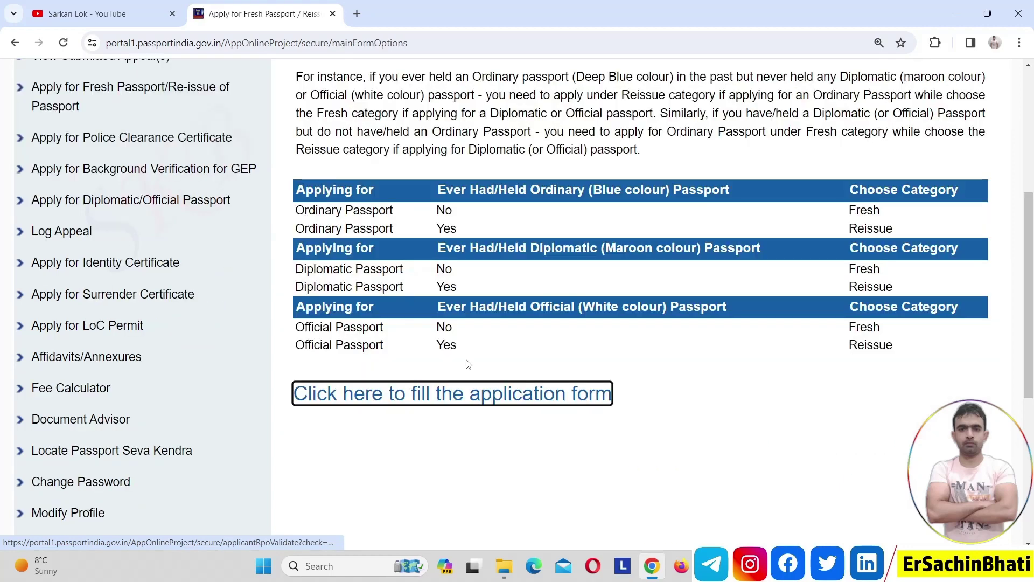
{"action": "left_click", "coordinate": [481, 397]}
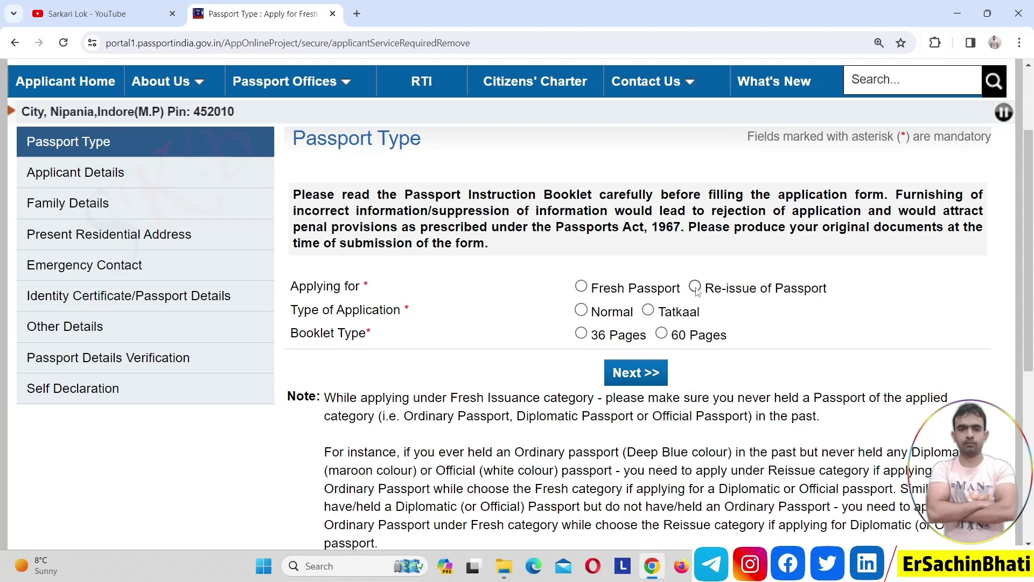
- Select Re-issue of Passport with reason Validity Expired Within 3 Years/Due To Expire
{"action": "left_click", "coordinate": [696, 288]}
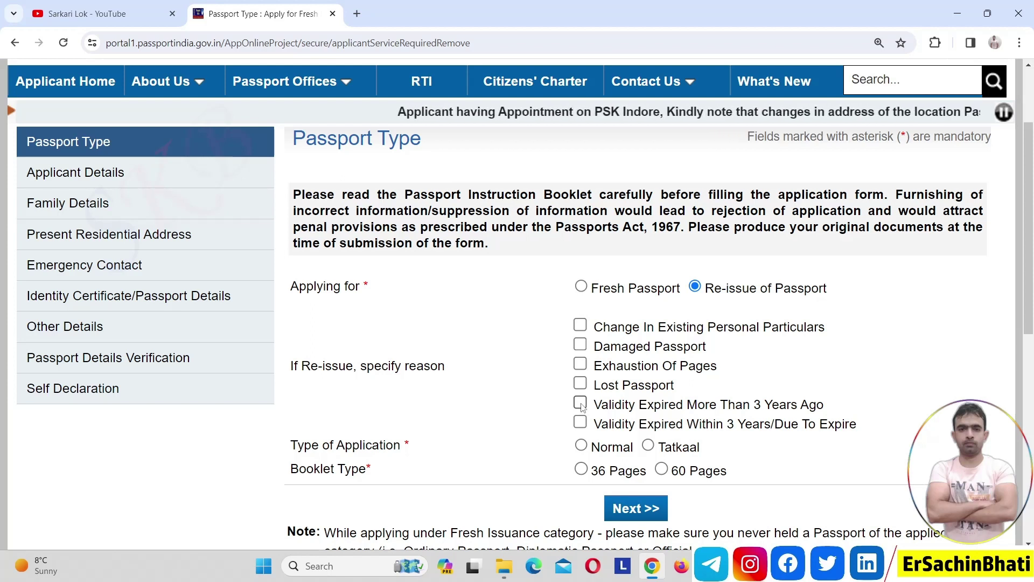
{"action": "left_click", "coordinate": [580, 404]}
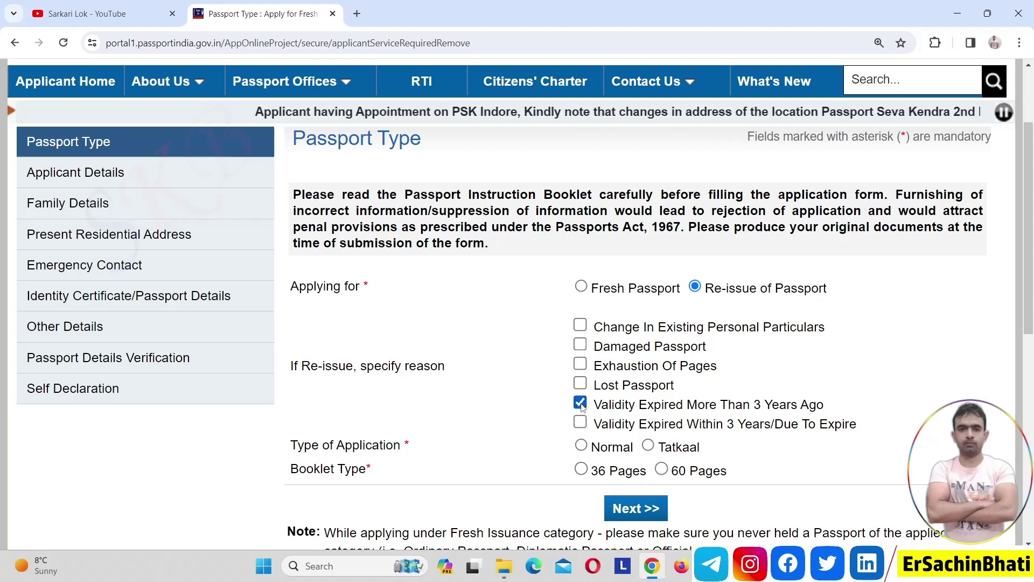
{"action": "left_click", "coordinate": [581, 406]}
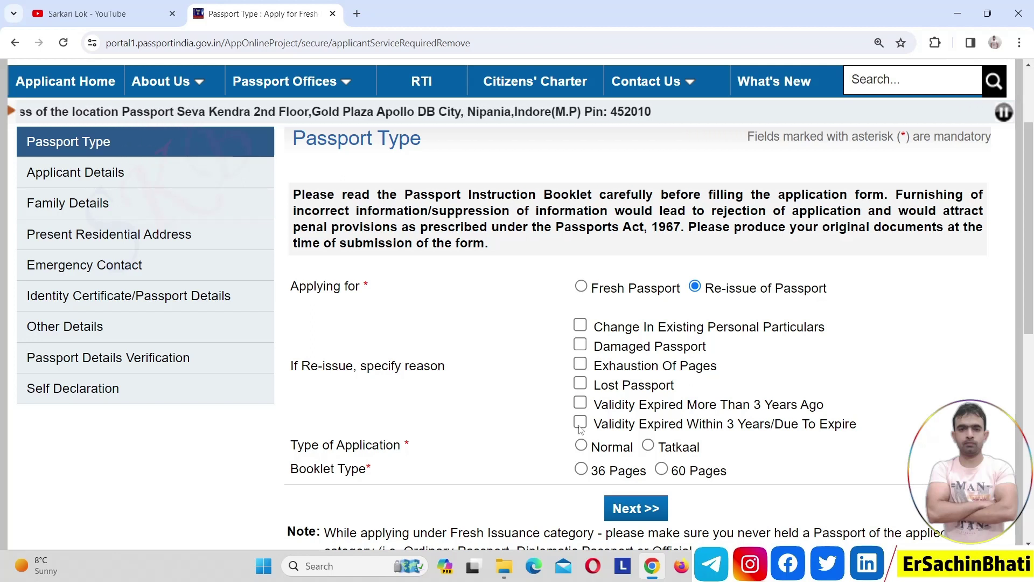
{"action": "left_click", "coordinate": [580, 424]}
{"action": "left_click", "coordinate": [581, 425]}
{"action": "left_click", "coordinate": [580, 425]}
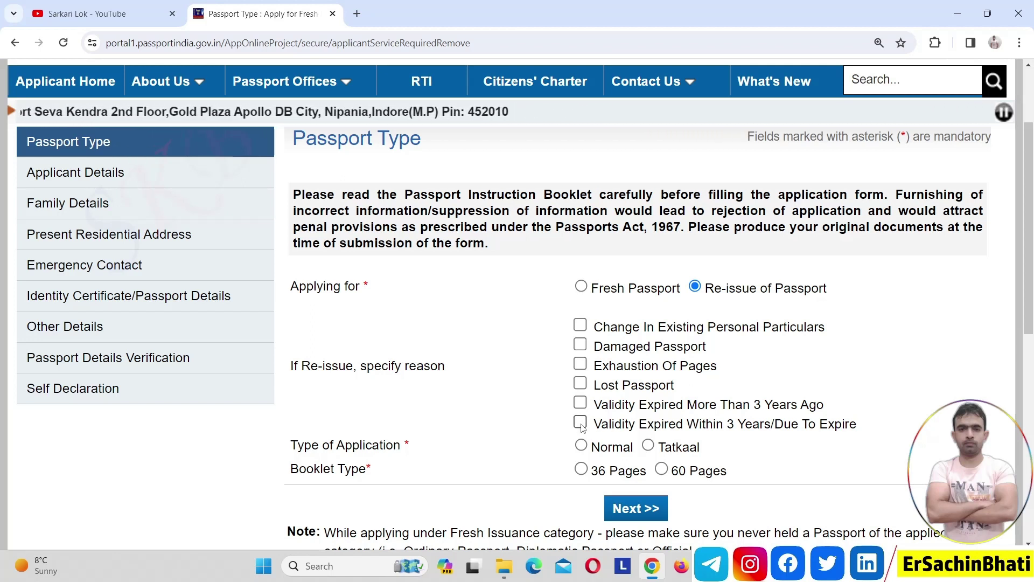
{"action": "left_click", "coordinate": [581, 426]}
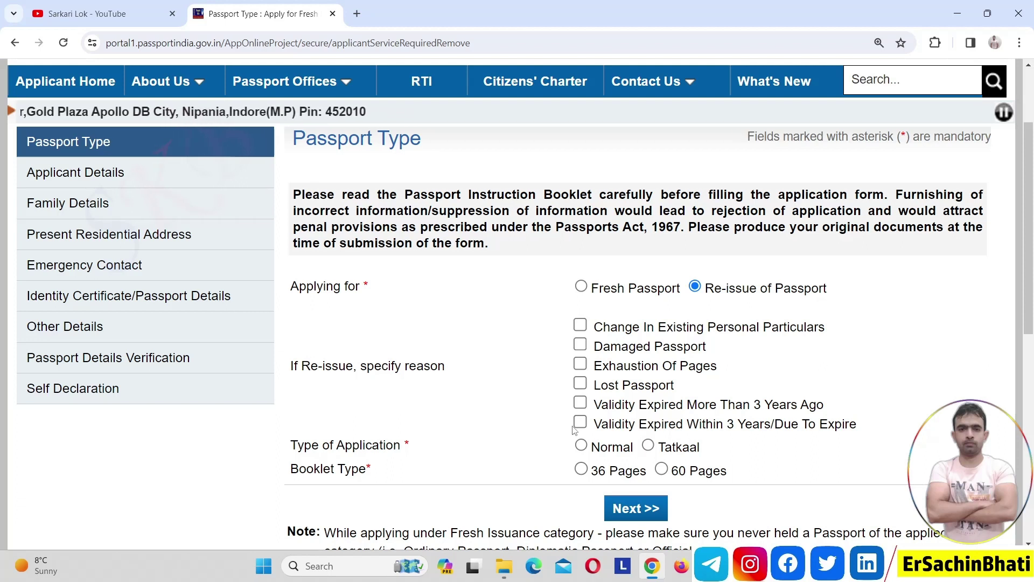
{"action": "left_click", "coordinate": [581, 423]}
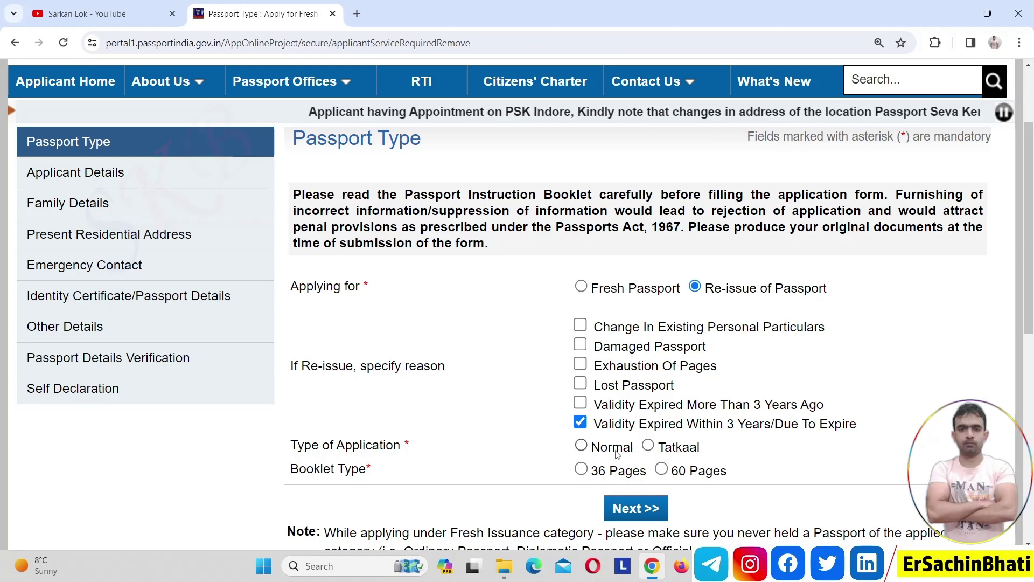
- Set the application type to Normal with a 36-page booklet and proceed to Applicant Details
{"action": "left_click", "coordinate": [582, 446]}
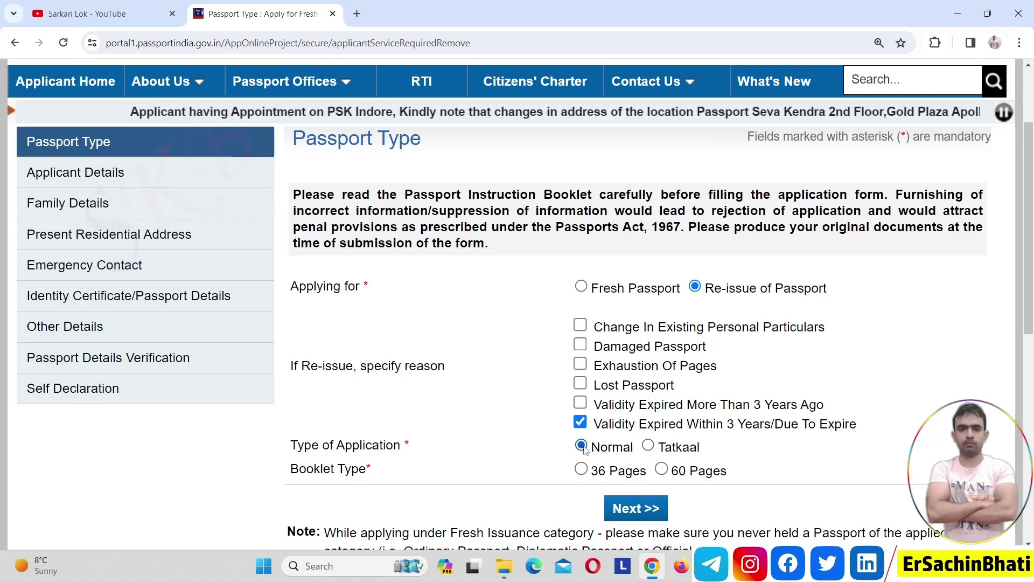
{"action": "left_click", "coordinate": [647, 446]}
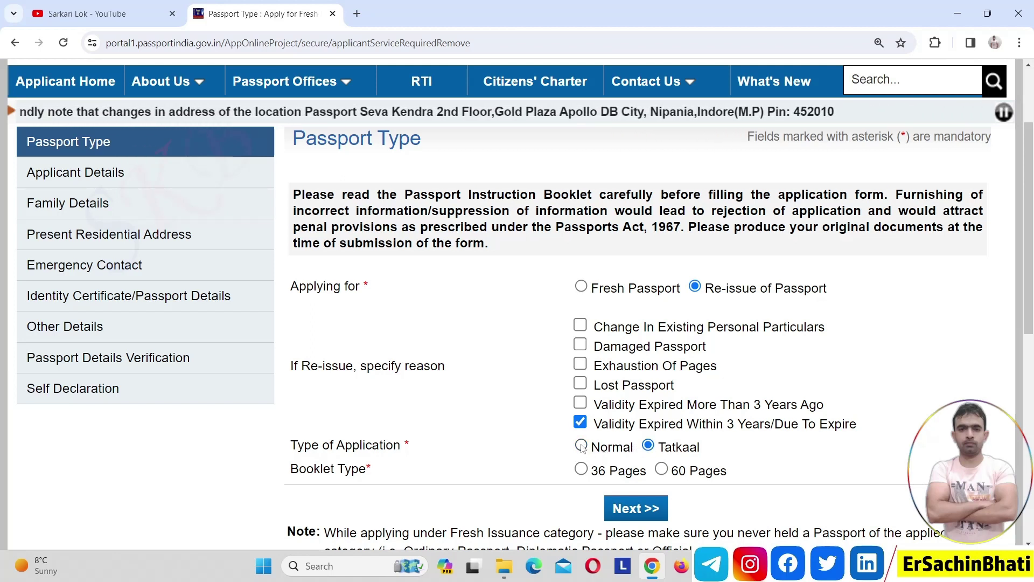
{"action": "left_click", "coordinate": [582, 447]}
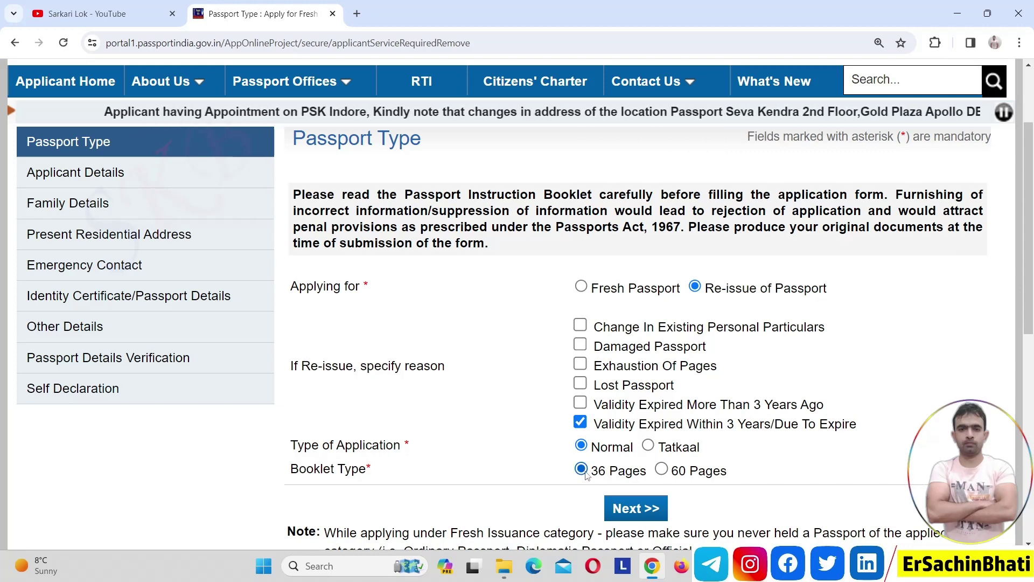
{"action": "left_click", "coordinate": [619, 509]}
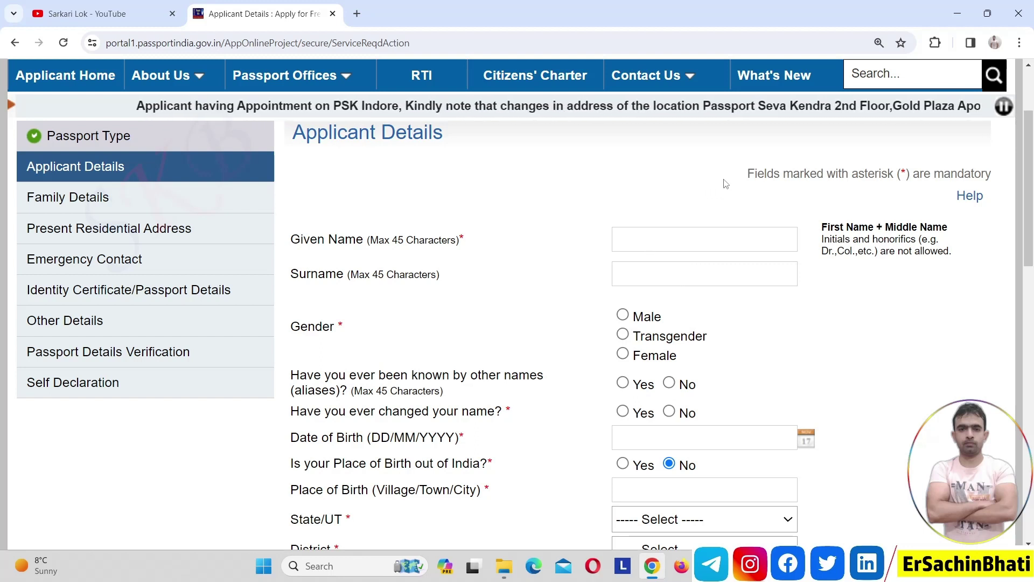
- Fill in the applicant's given name from a suggestion and type the surname
{"action": "left_click", "coordinate": [734, 238]}
{"action": "type", "text": "MO"}
{"action": "key", "text": "Down"}
{"action": "key", "text": "Down"}
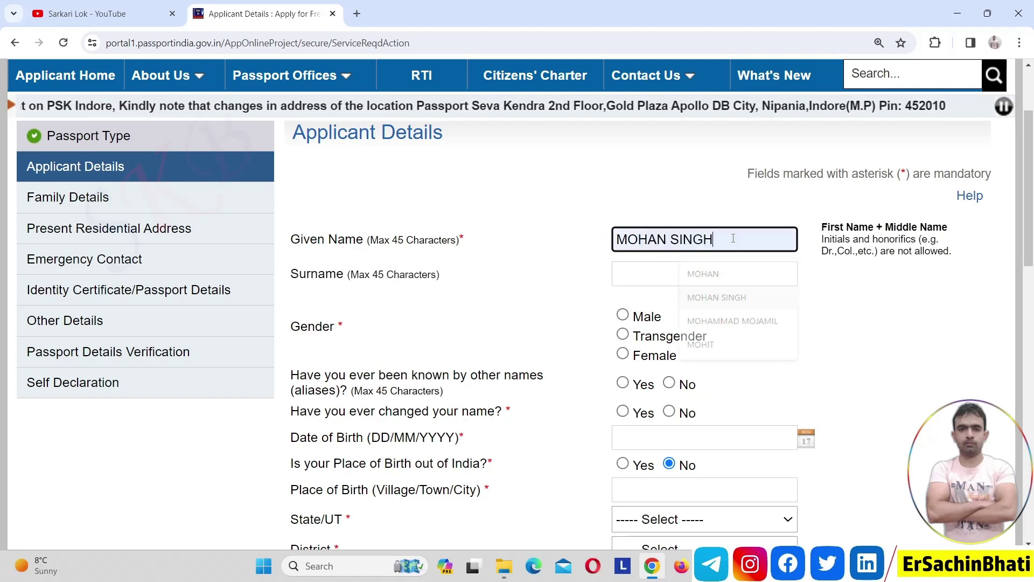
{"action": "key", "text": "Return"}
{"action": "left_click", "coordinate": [692, 272]}
{"action": "type", "text": "GURJAR"}
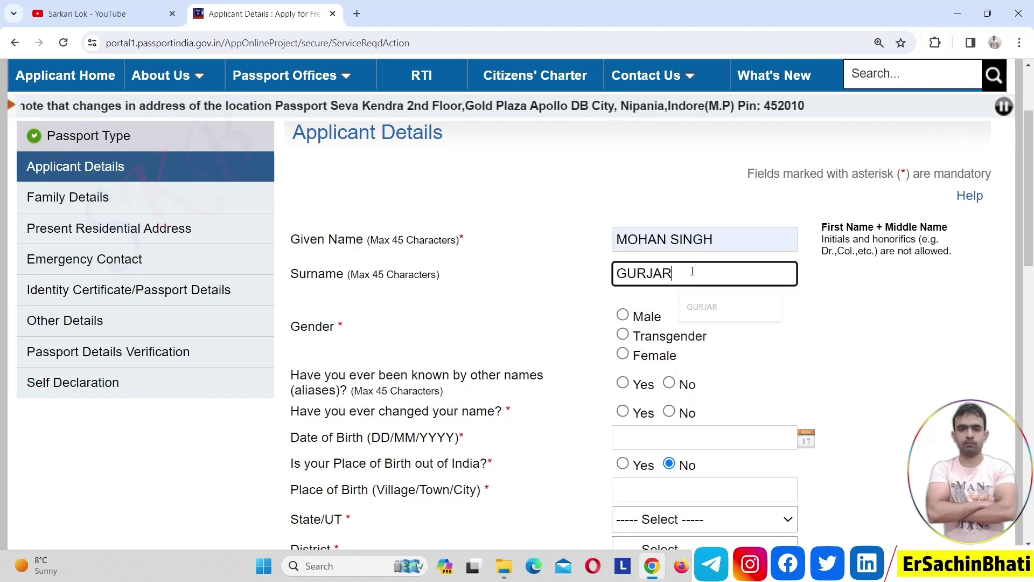
{"action": "left_click", "coordinate": [859, 320]}
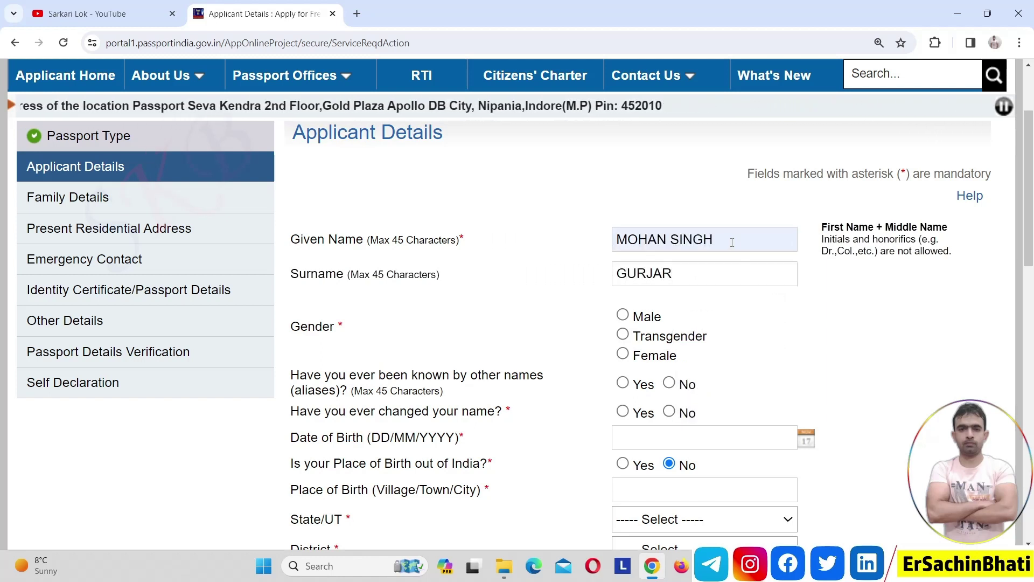
- Remove the second word from the given name and select the existing surname text
{"action": "double_click", "coordinate": [701, 240]}
{"action": "key", "text": "BackSpace"}
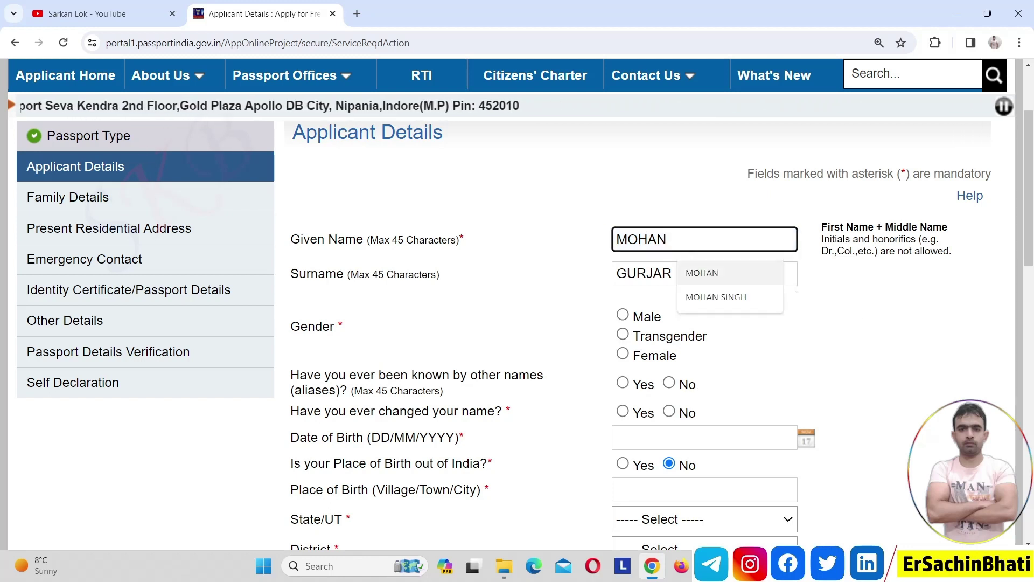
{"action": "left_click", "coordinate": [898, 337]}
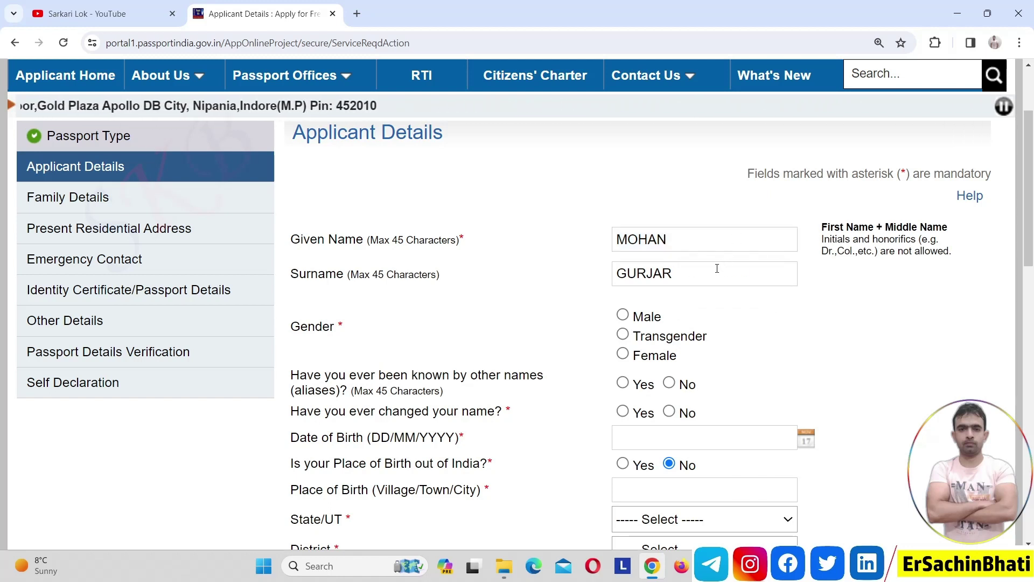
{"action": "double_click", "coordinate": [718, 269]}
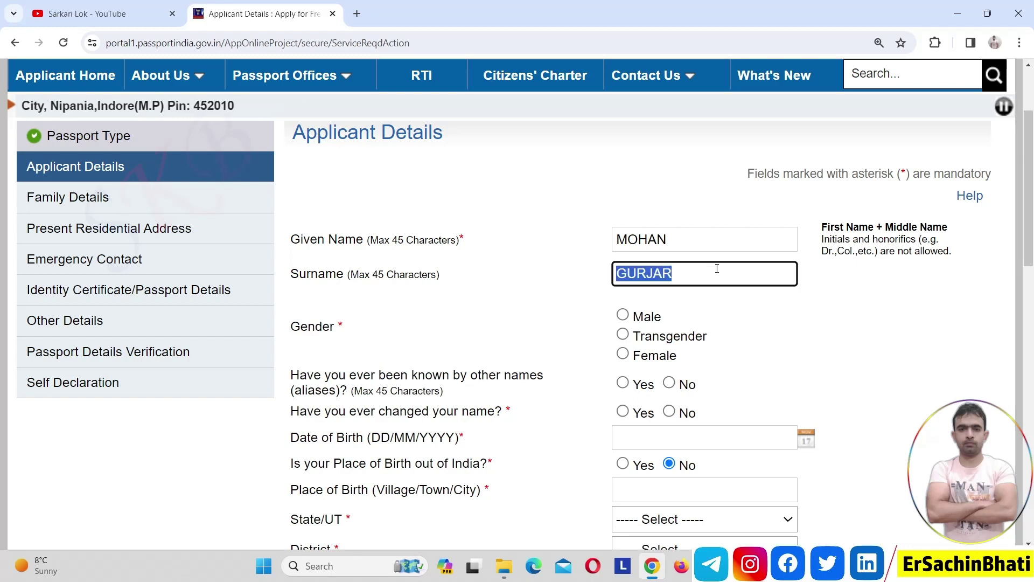
{"action": "left_click", "coordinate": [854, 323]}
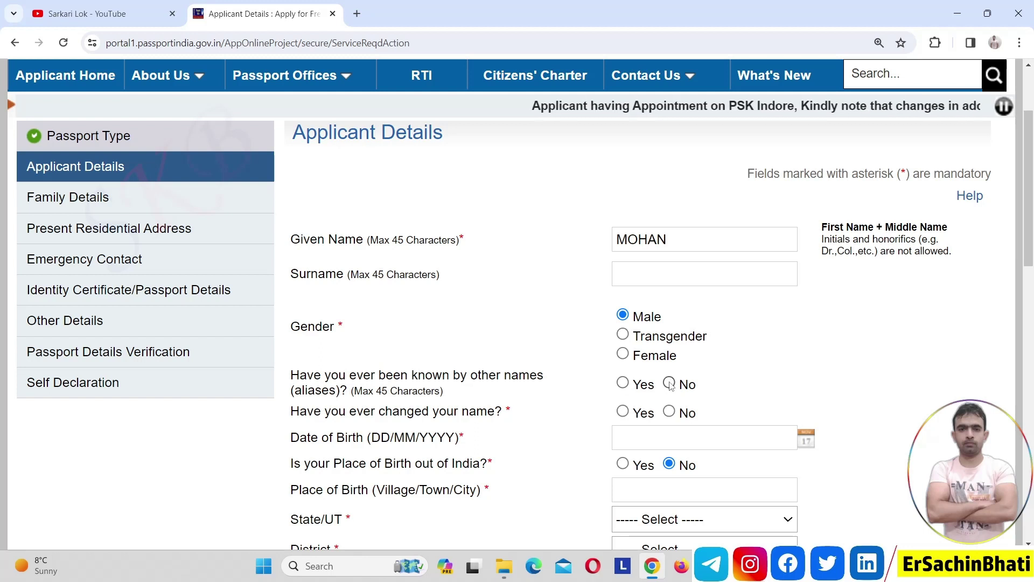
- Answer No to both the other-names and 'ever changed your name' questions
{"action": "left_click", "coordinate": [670, 382]}
{"action": "left_click", "coordinate": [623, 412]}
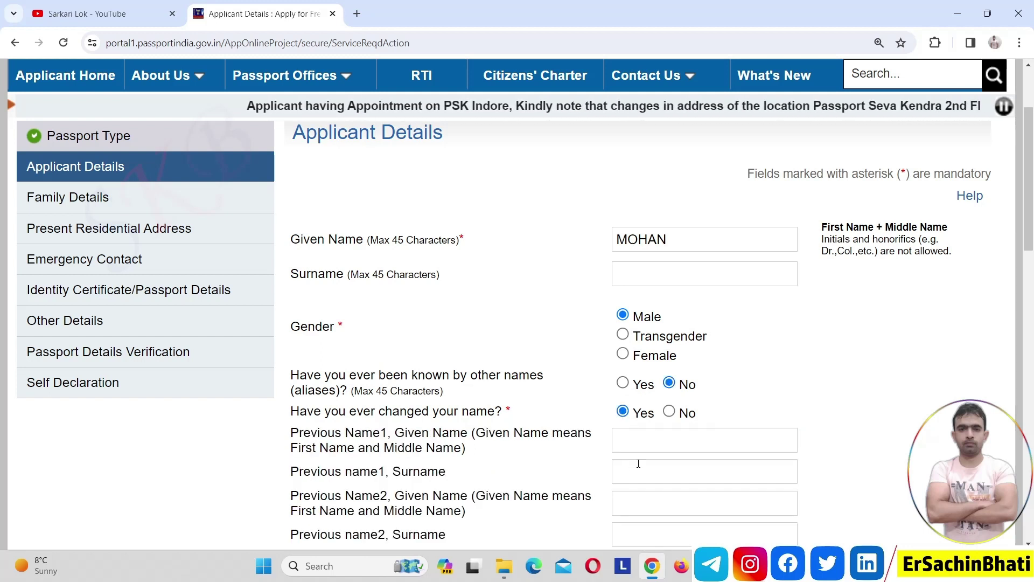
{"action": "left_click", "coordinate": [669, 412]}
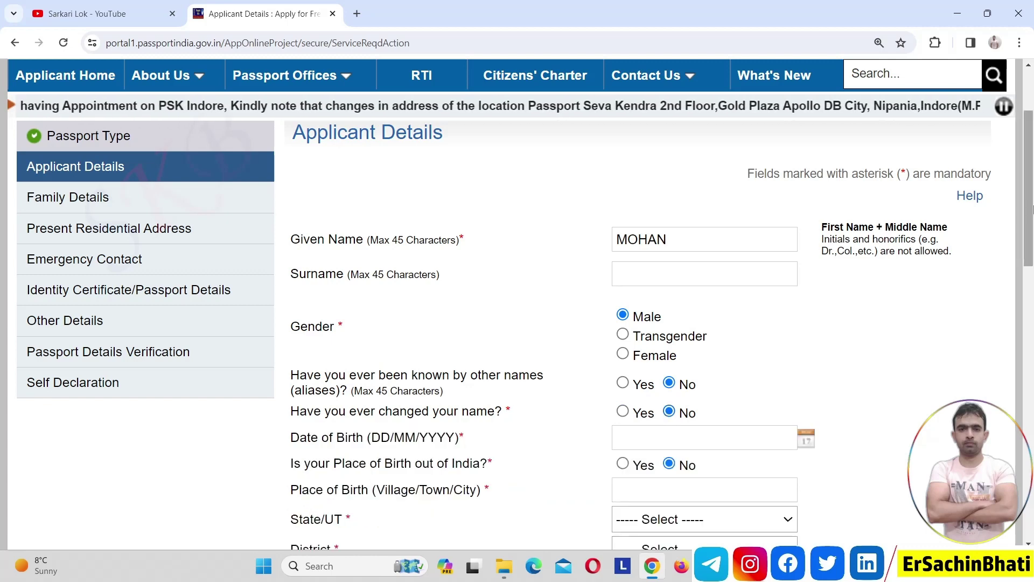
{"action": "left_click_drag", "start_coordinate": [1029, 207], "coordinate": [1031, 301]}
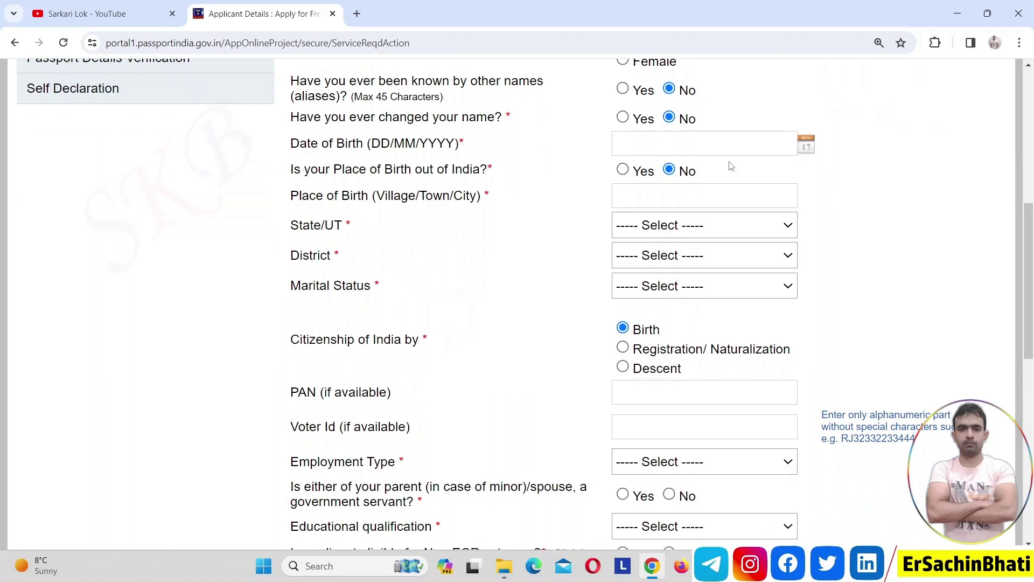
- Record the place of birth as NOIDA, state Uttar Pradesh, district Gautam Budh Nagar
{"action": "left_click", "coordinate": [669, 206]}
{"action": "type", "text": "N"}
{"action": "key", "text": "Down"}
{"action": "key", "text": "Return"}
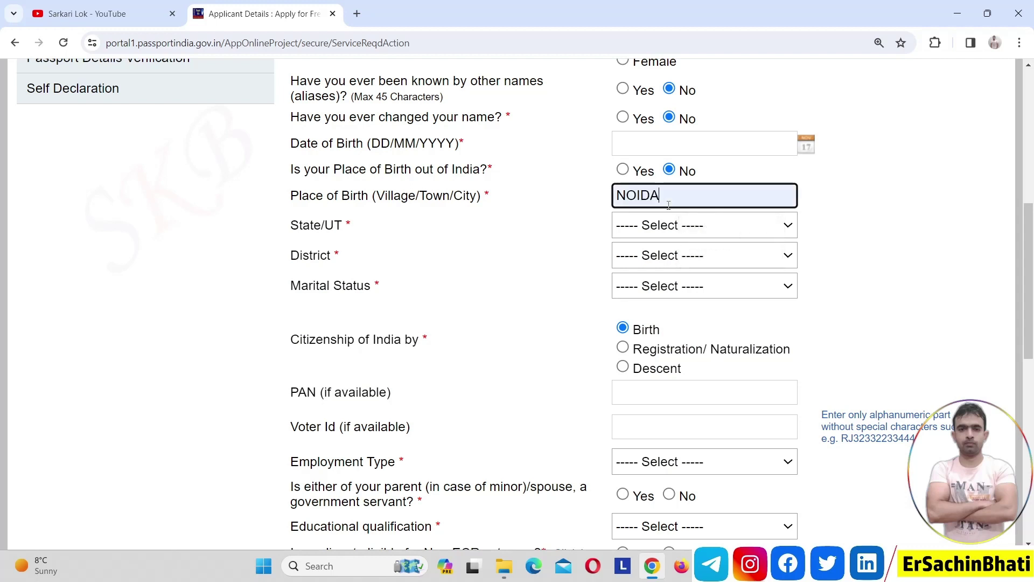
{"action": "left_click", "coordinate": [567, 252]}
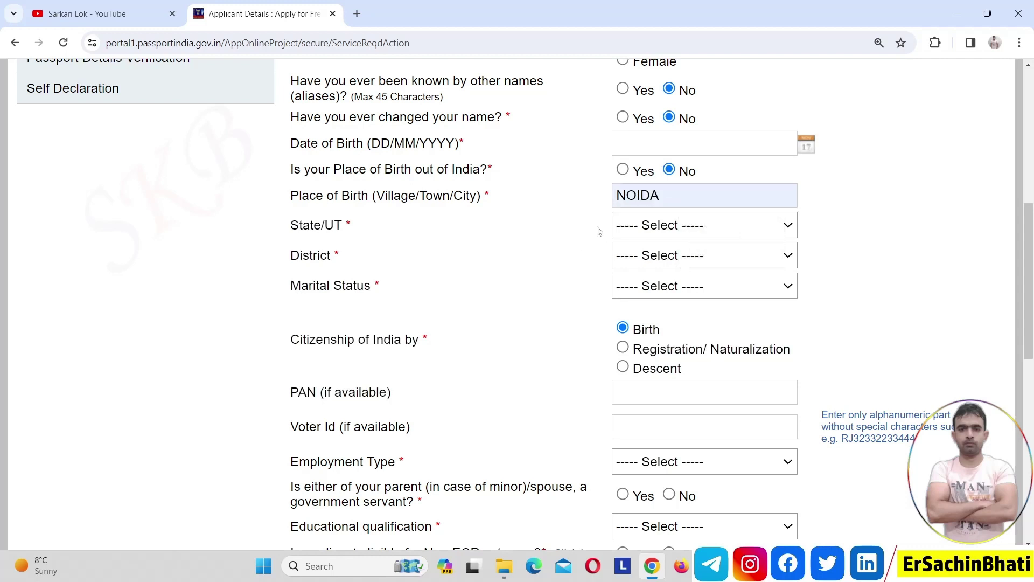
{"action": "left_click", "coordinate": [647, 223]}
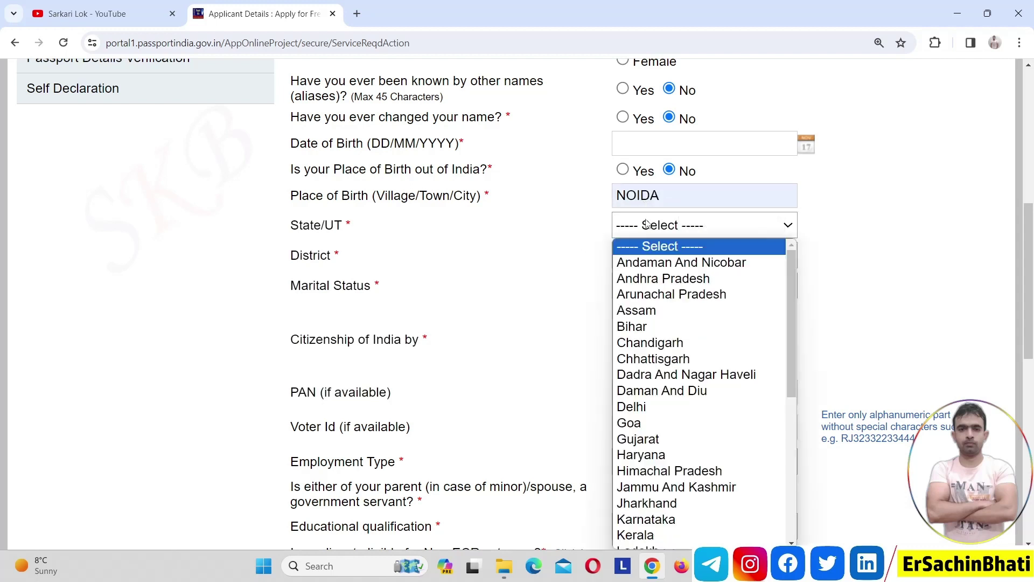
{"action": "key", "text": "u"}
{"action": "key", "text": "Return"}
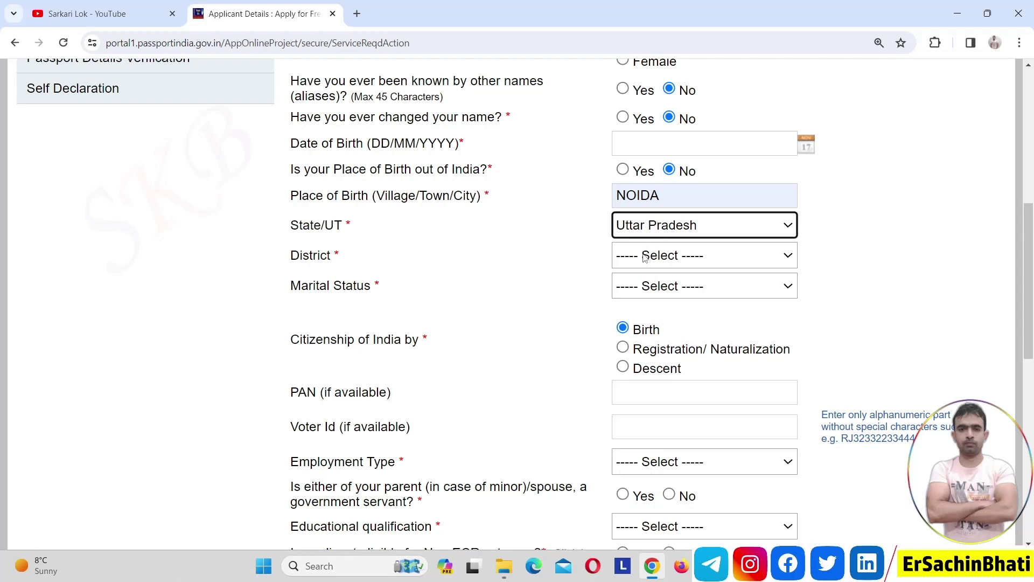
{"action": "left_click", "coordinate": [645, 255]}
{"action": "key", "text": "g"}
{"action": "key", "text": "Return"}
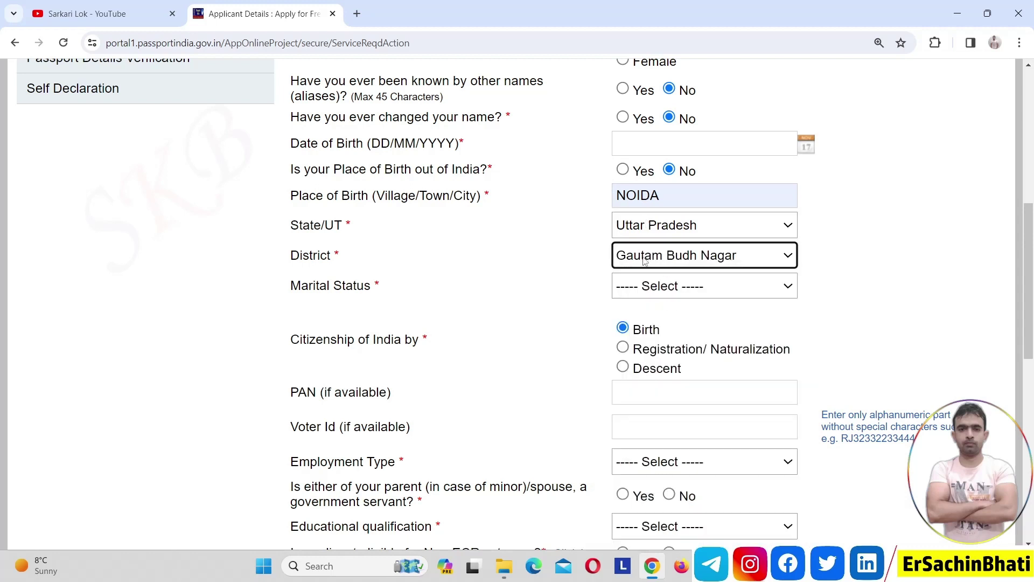
- Set the marital status to Married
{"action": "left_click", "coordinate": [641, 287]}
{"action": "key", "text": "Down"}
{"action": "key", "text": "Down"}
{"action": "key", "text": "Down"}
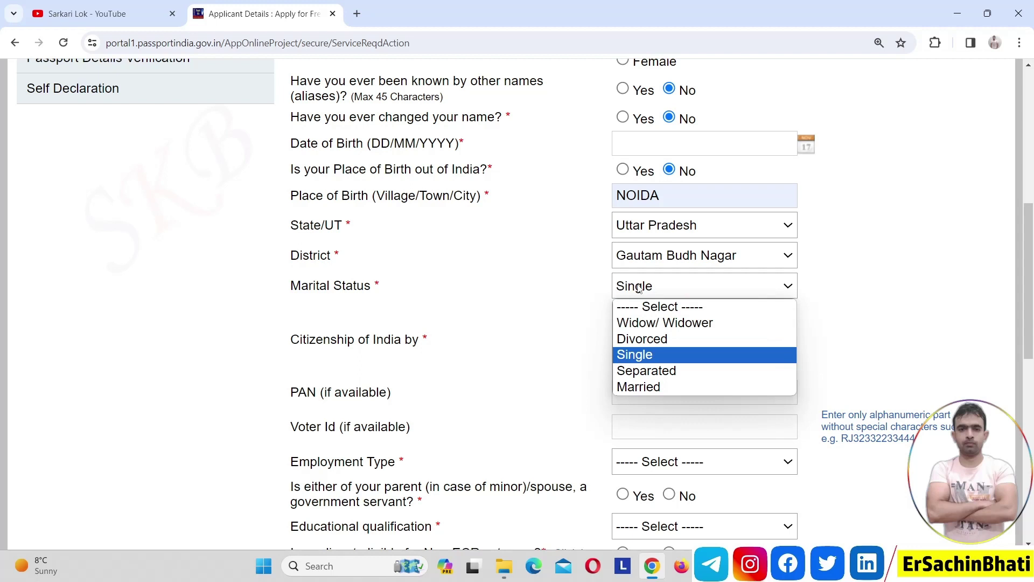
{"action": "key", "text": "Down"}
{"action": "key", "text": "Down"}
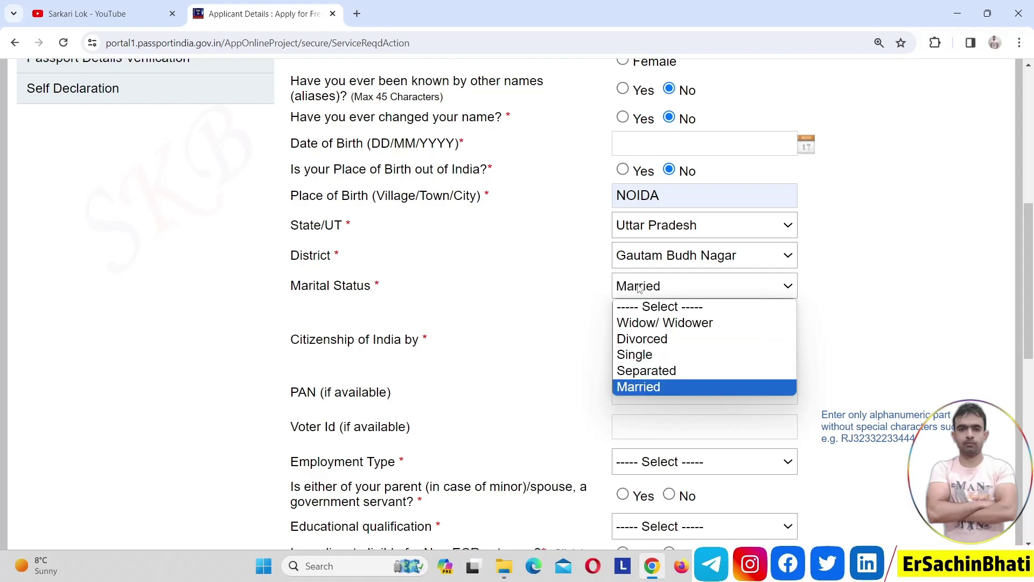
{"action": "key", "text": "Return"}
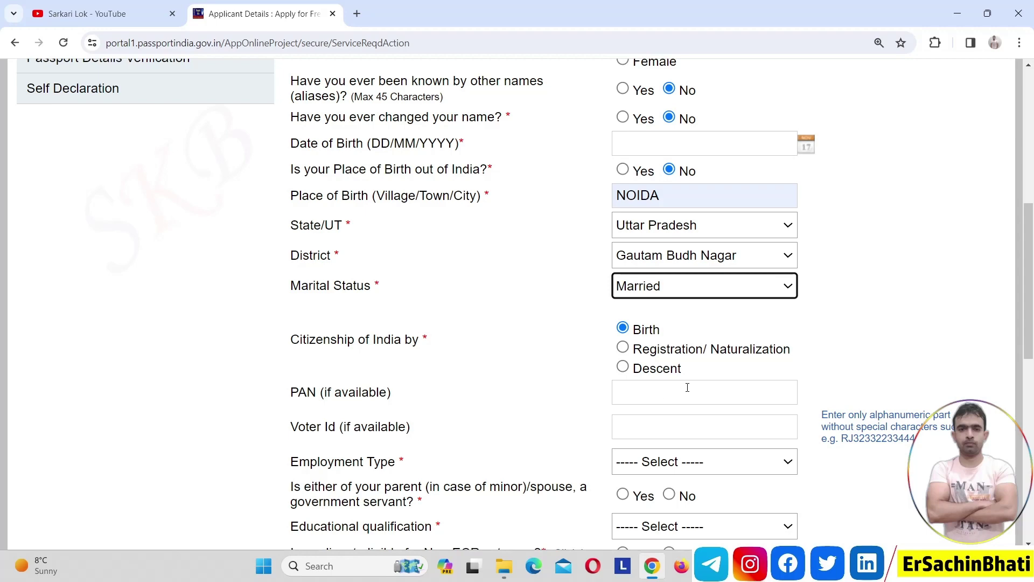
{"action": "left_click_drag", "start_coordinate": [1029, 272], "coordinate": [1032, 358]}
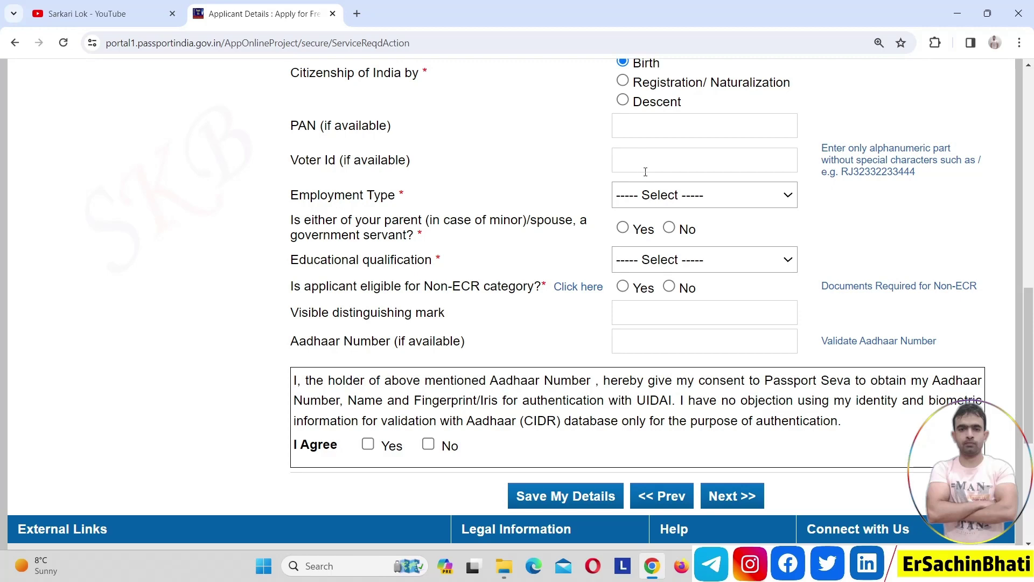
- Set employment type to Private and answer No to parent/spouse being a government servant
{"action": "left_click", "coordinate": [657, 200]}
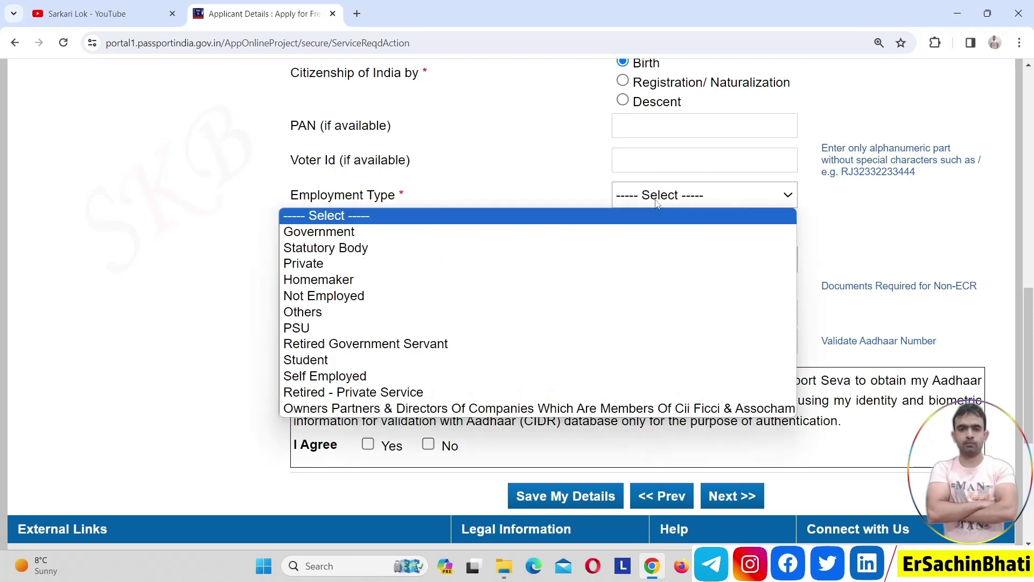
{"action": "key", "text": "p"}
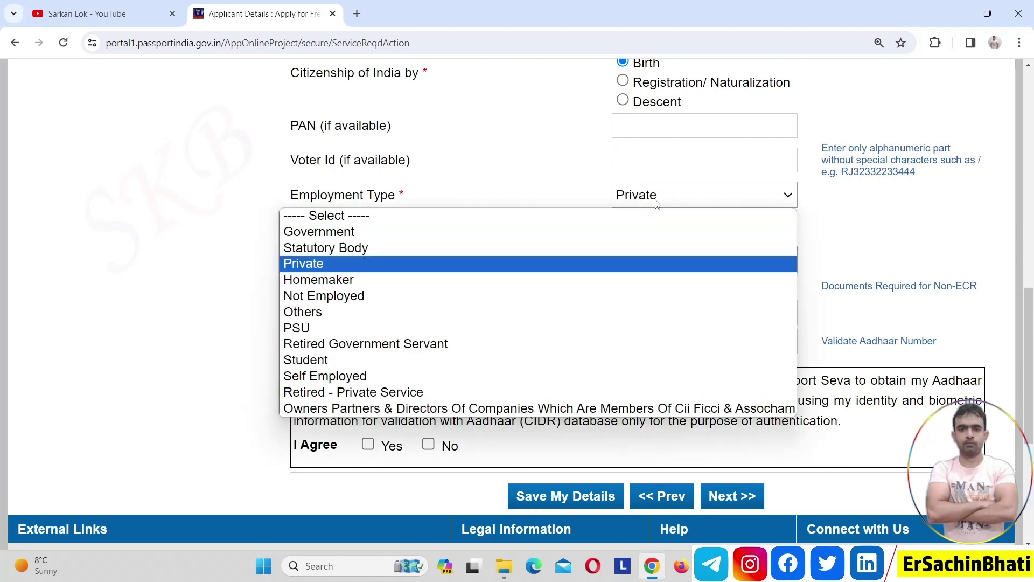
{"action": "key", "text": "Return"}
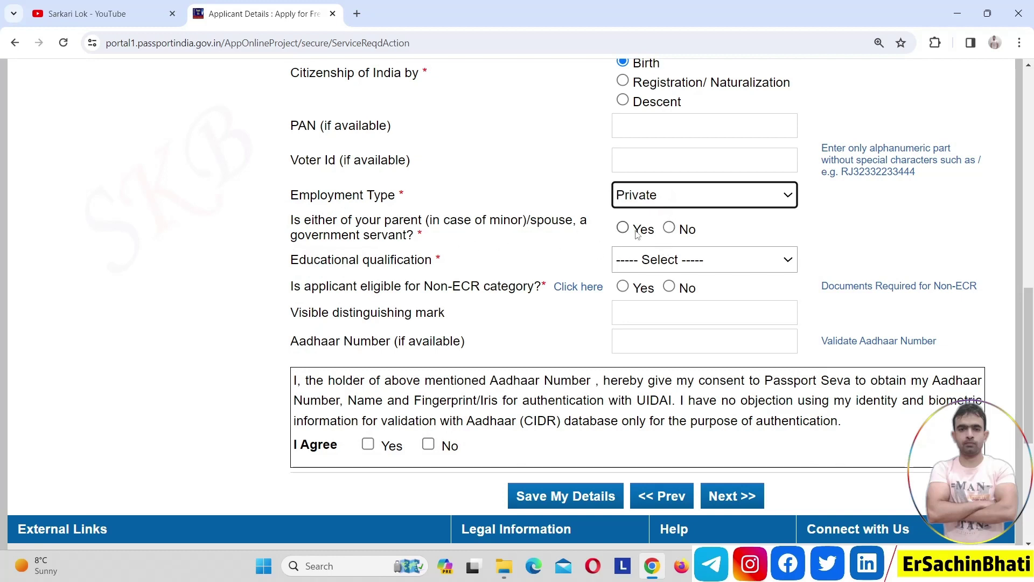
{"action": "left_click", "coordinate": [671, 228]}
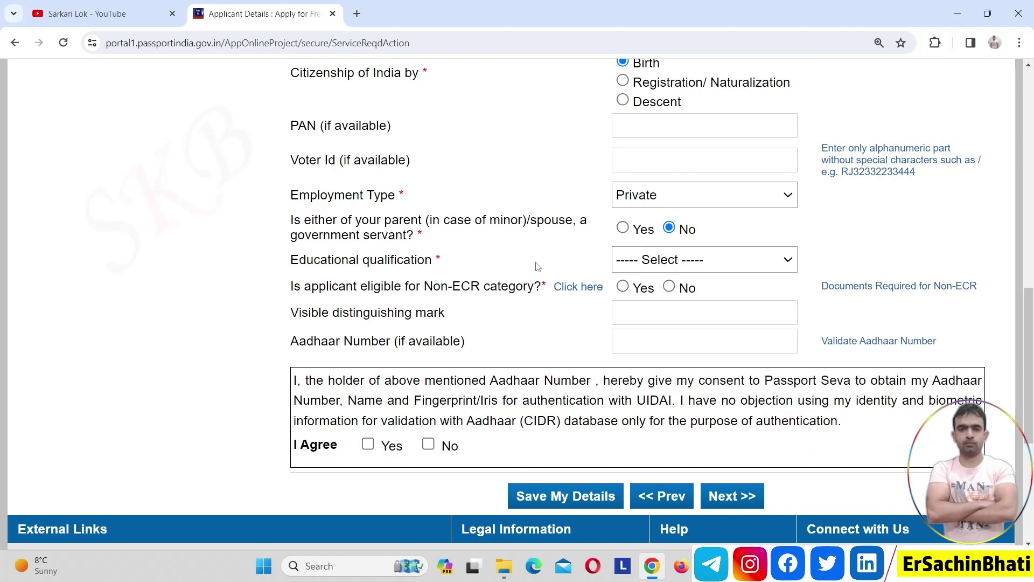
- Choose Graduate And Above as the educational qualification
{"action": "left_click", "coordinate": [648, 263]}
{"action": "key", "text": "Down"}
{"action": "key", "text": "Return"}
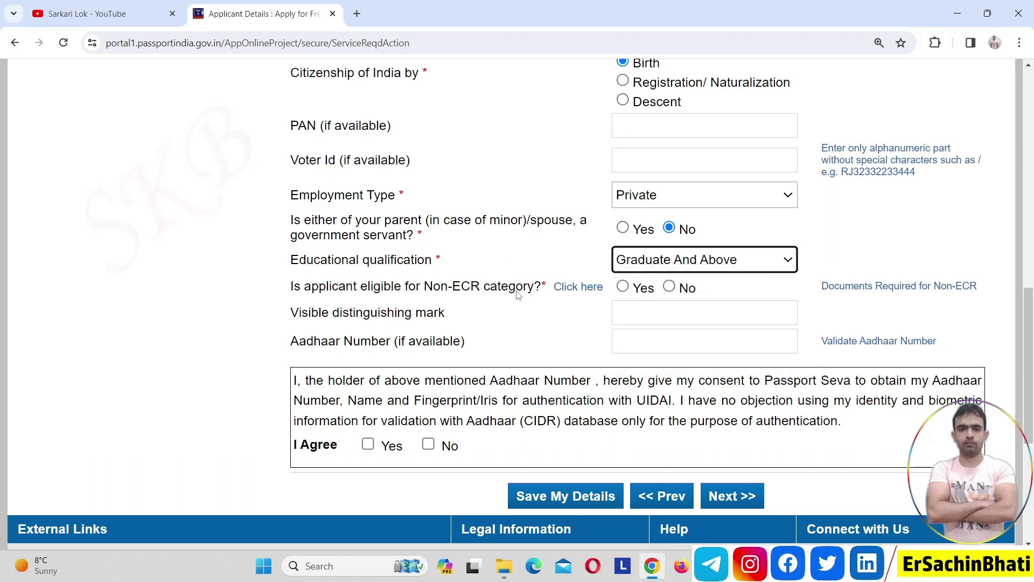
{"action": "key", "text": "Up"}
{"action": "scroll", "coordinate": [767, 273], "scroll_direction": "down", "scroll_amount": 1}
{"action": "left_click", "coordinate": [745, 237]}
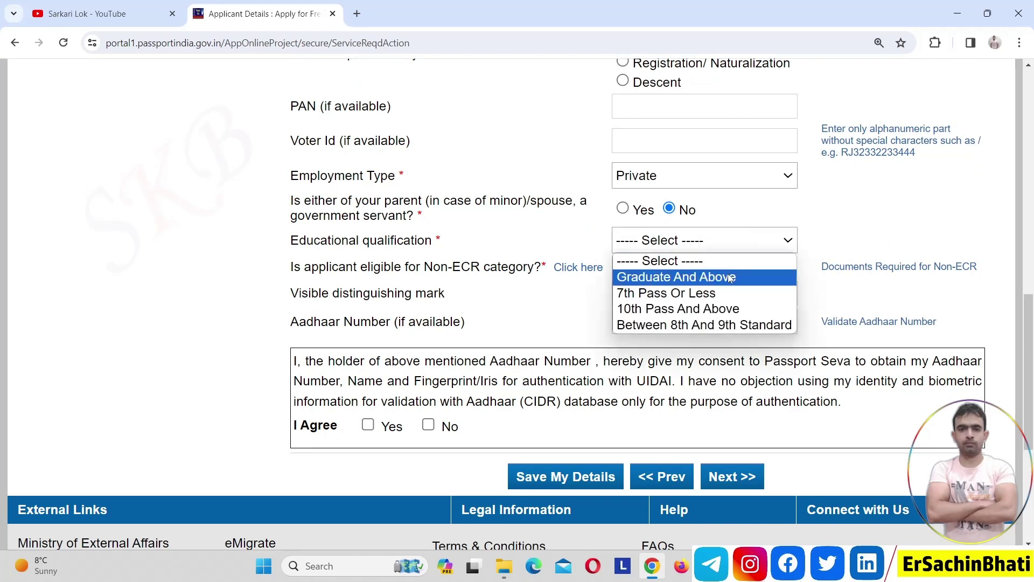
{"action": "left_click", "coordinate": [731, 276]}
{"action": "left_click", "coordinate": [738, 251]}
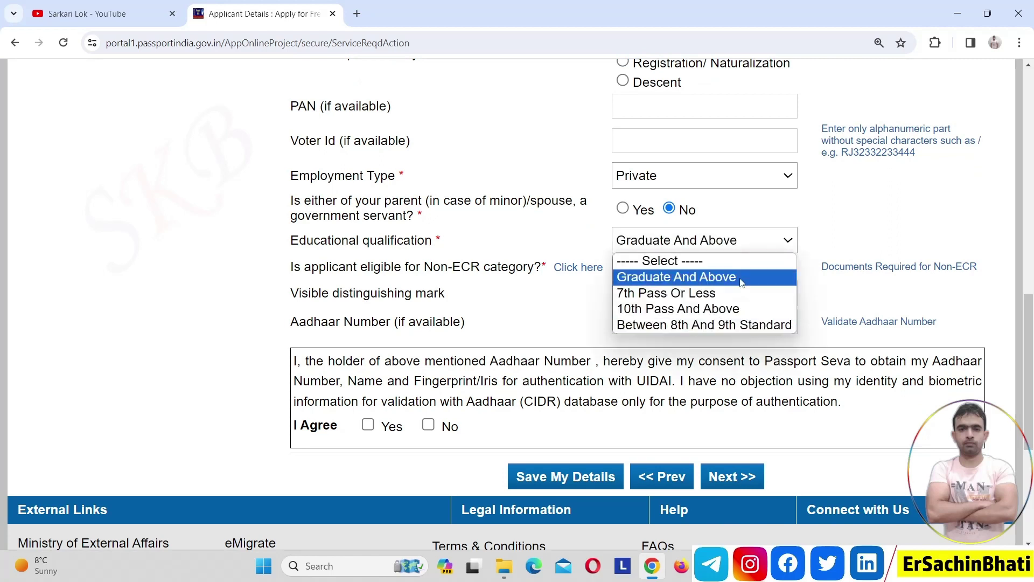
{"action": "left_click", "coordinate": [868, 218]}
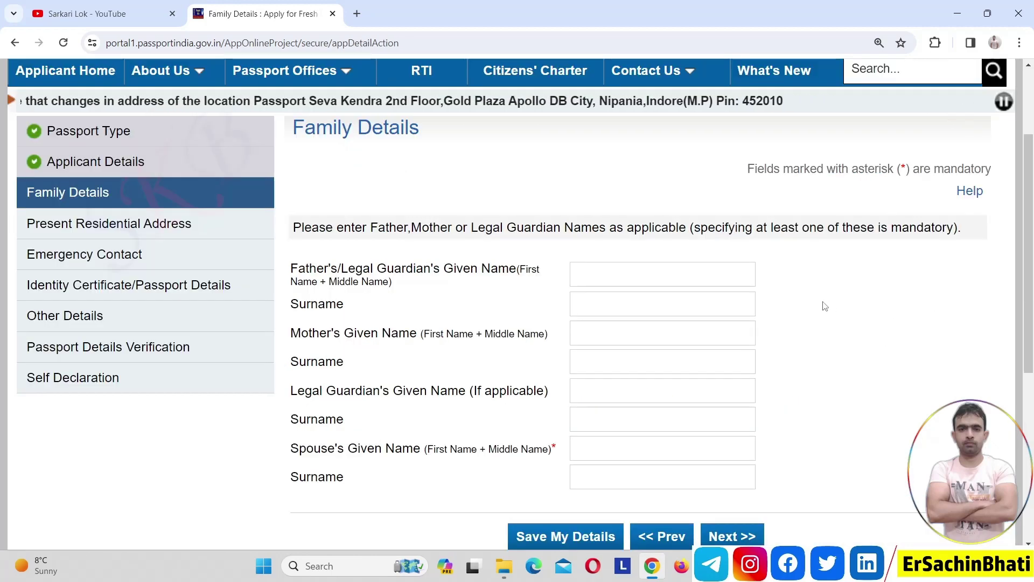
- Enter the father's given name and surname in separate fields
{"action": "left_click", "coordinate": [598, 273]}
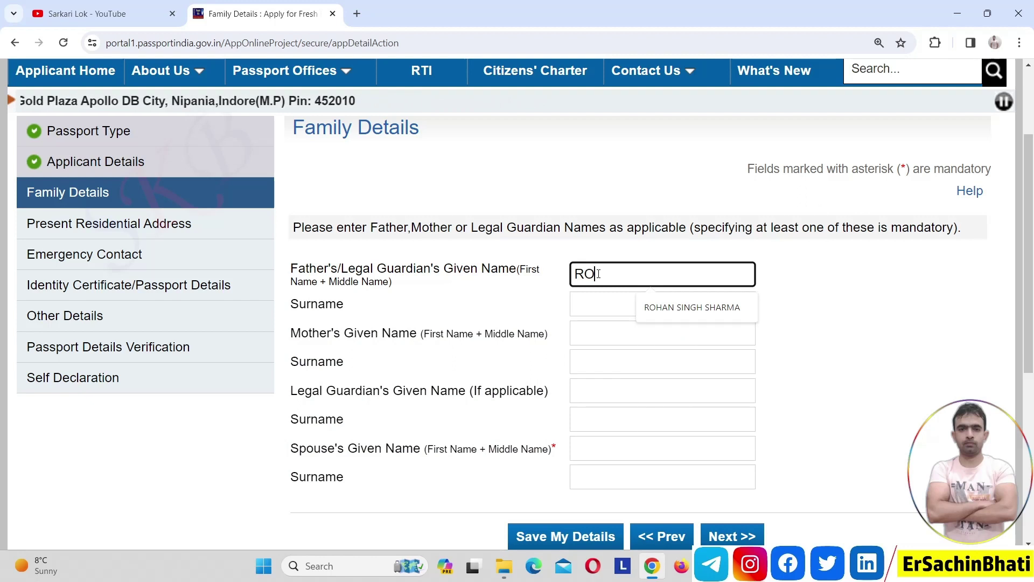
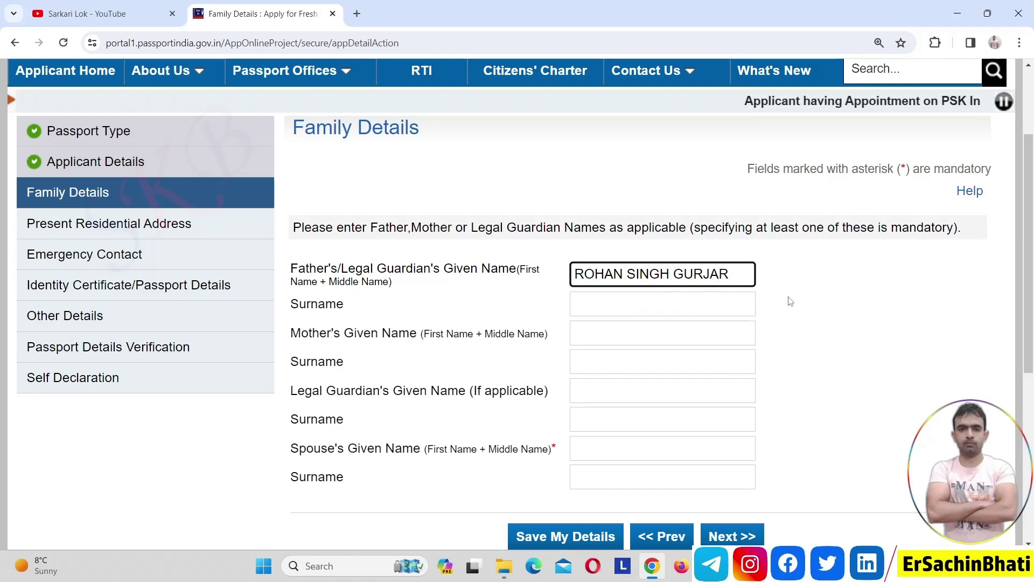
{"action": "double_click", "coordinate": [722, 273]}
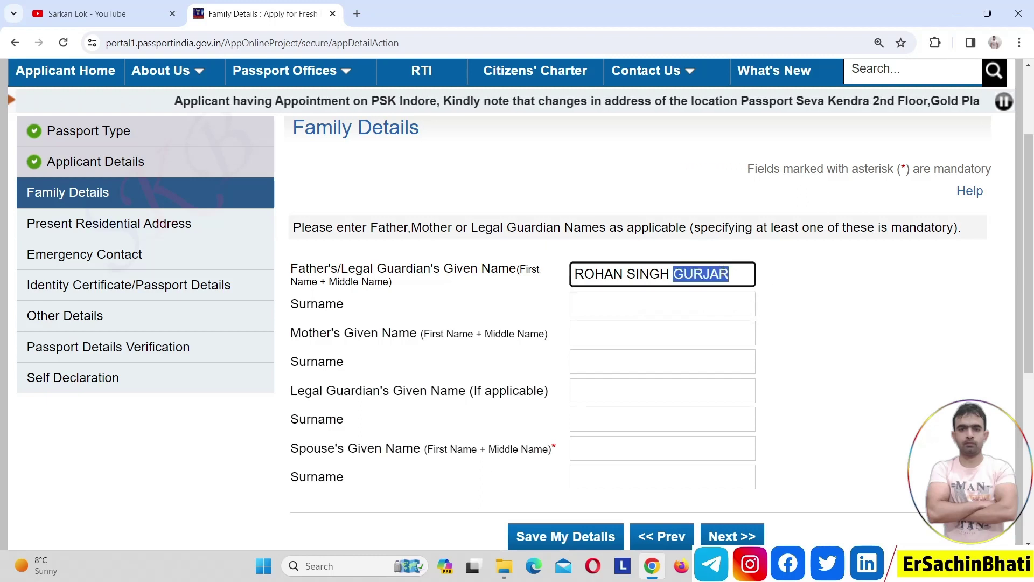
{"action": "key", "text": "BackSpace"}
{"action": "key", "text": "BackSpace"}
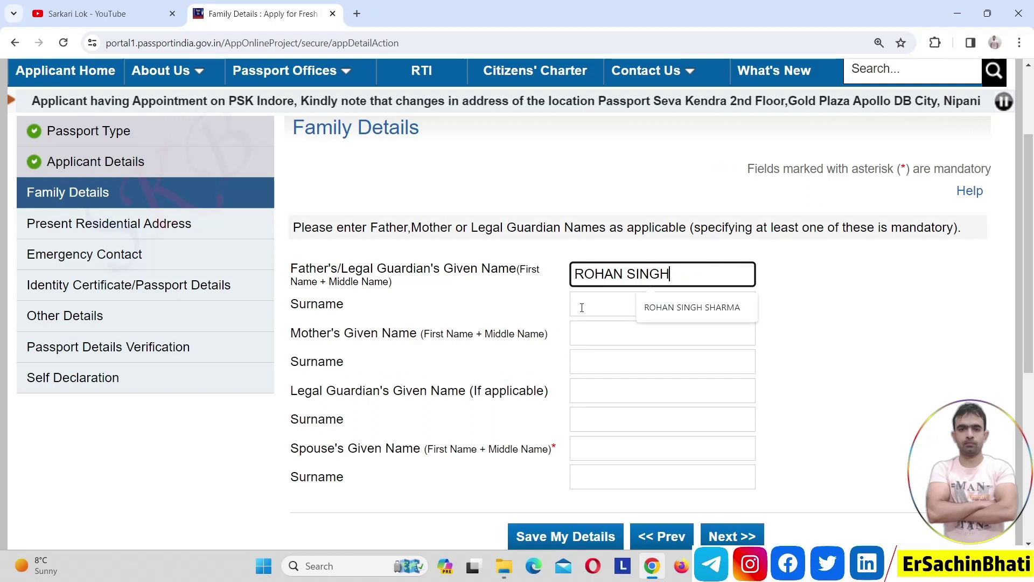
{"action": "left_click", "coordinate": [582, 308]}
{"action": "type", "text": "GUR"}
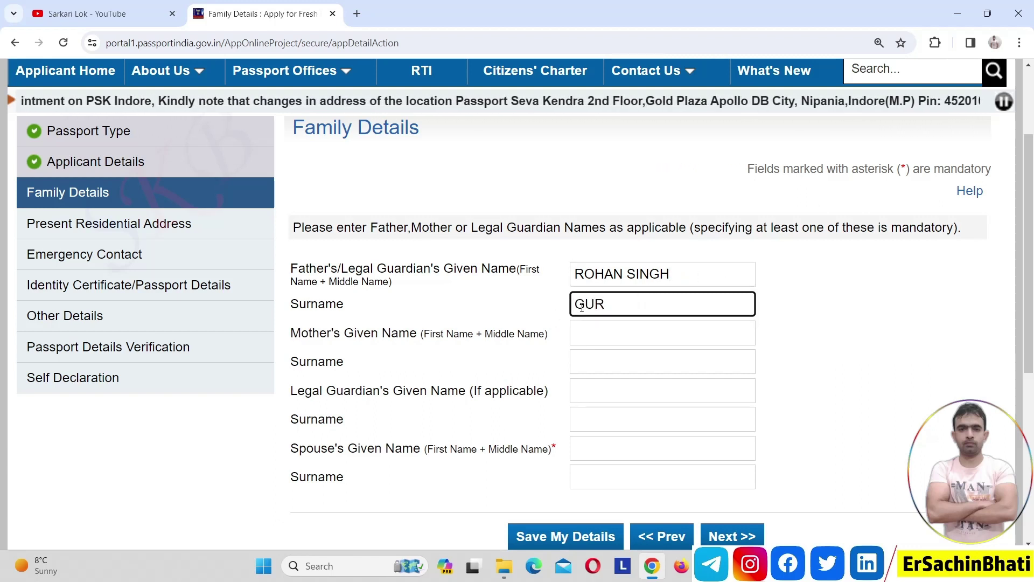
{"action": "type", "text": "JAR"}
{"action": "left_click", "coordinate": [785, 345]}
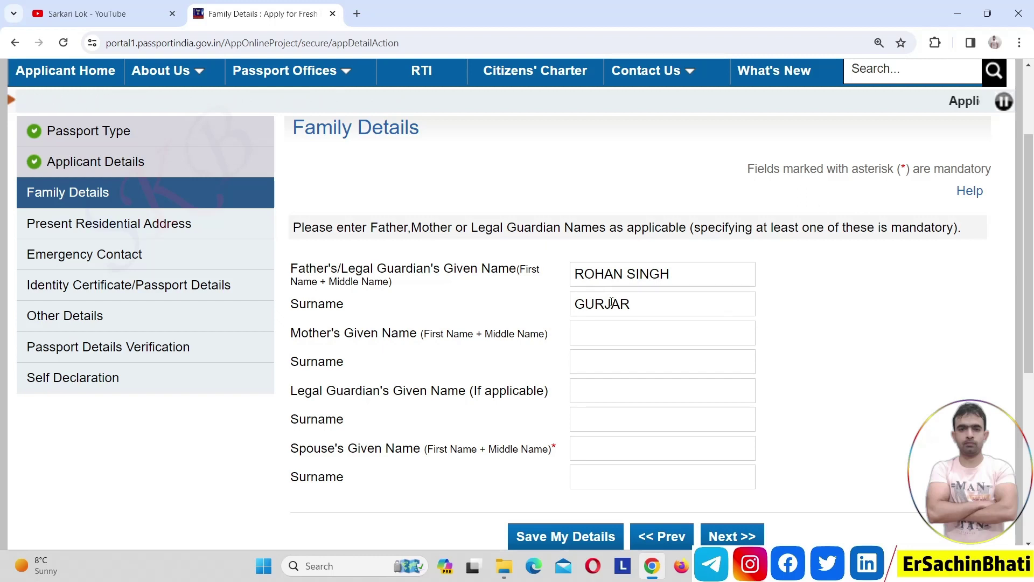
- Enter the mother's given name and surname
{"action": "left_click", "coordinate": [591, 335]}
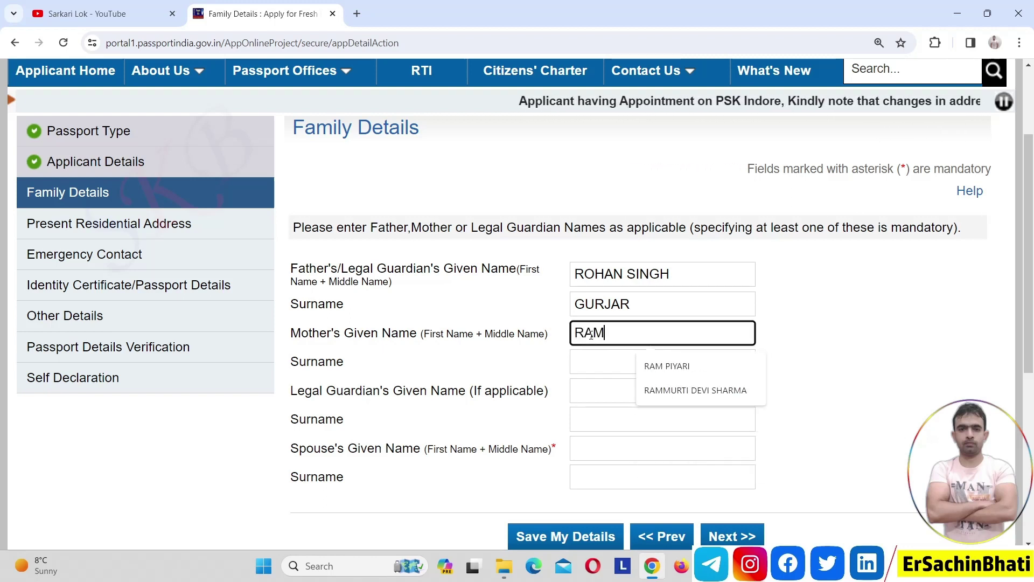
{"action": "left_click", "coordinate": [515, 376]}
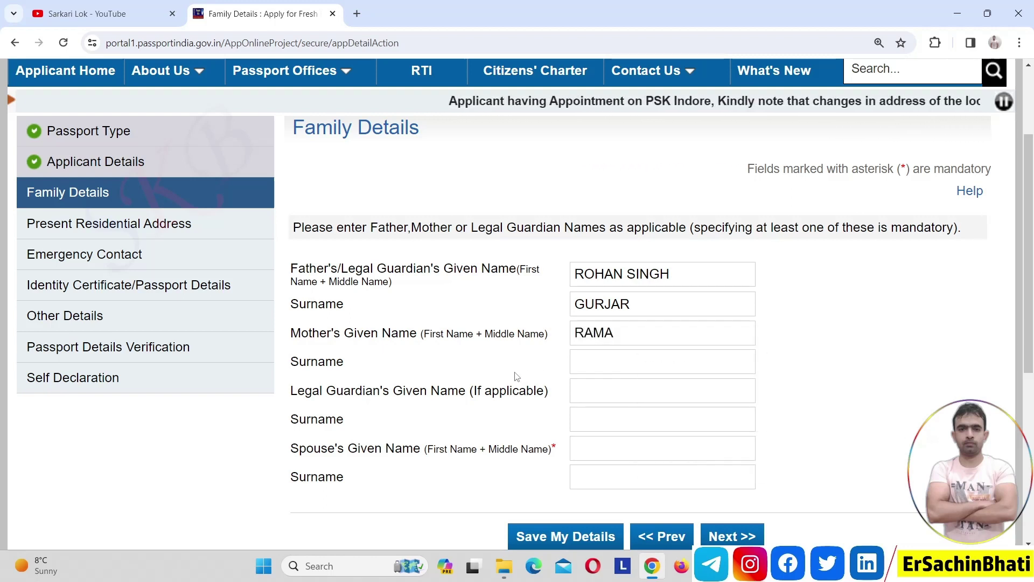
{"action": "left_click", "coordinate": [605, 367]}
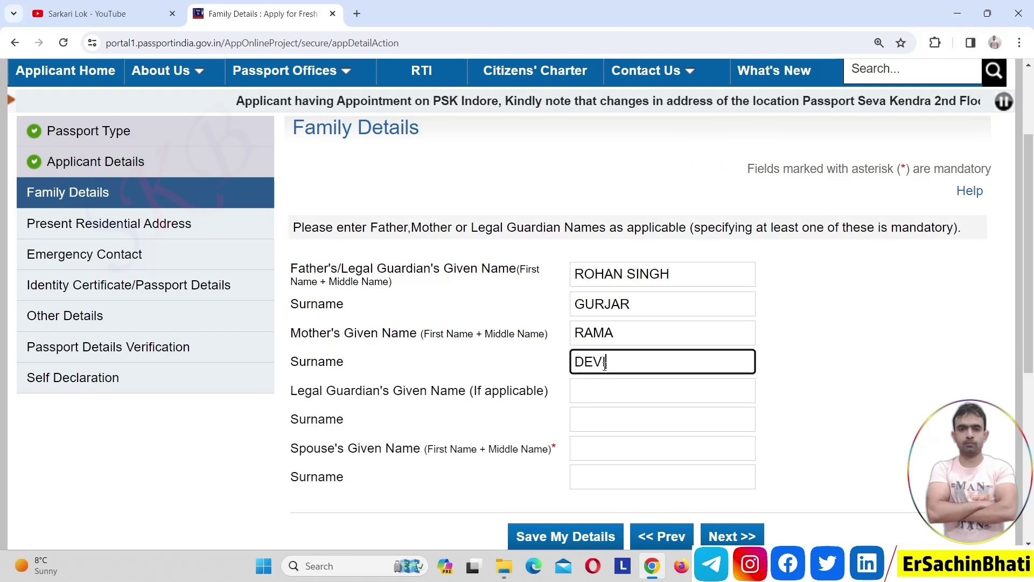
{"action": "left_click", "coordinate": [527, 442]}
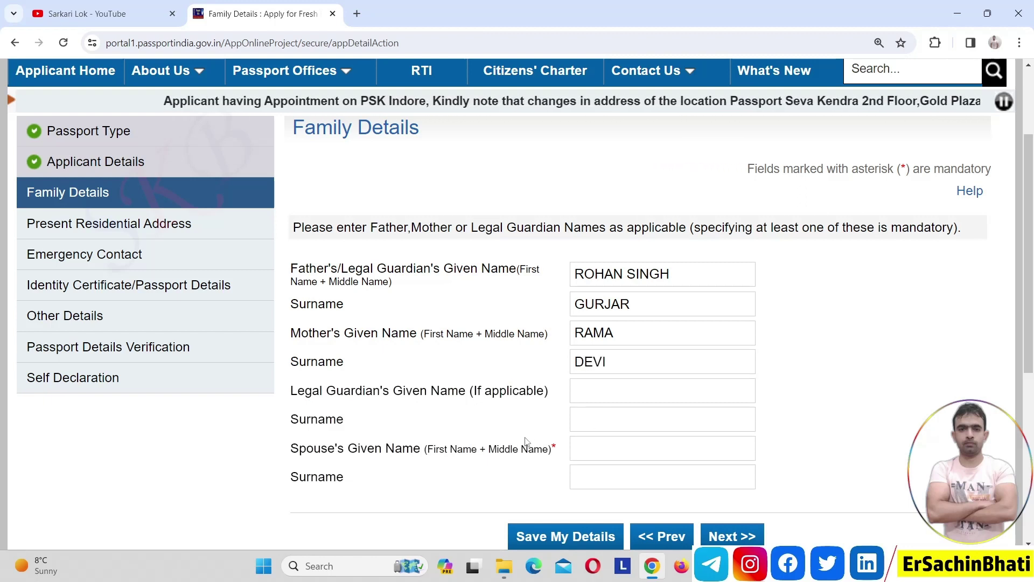
- Enter the spouse's given name and surname, then save Family Details and continue
{"action": "left_click", "coordinate": [596, 447]}
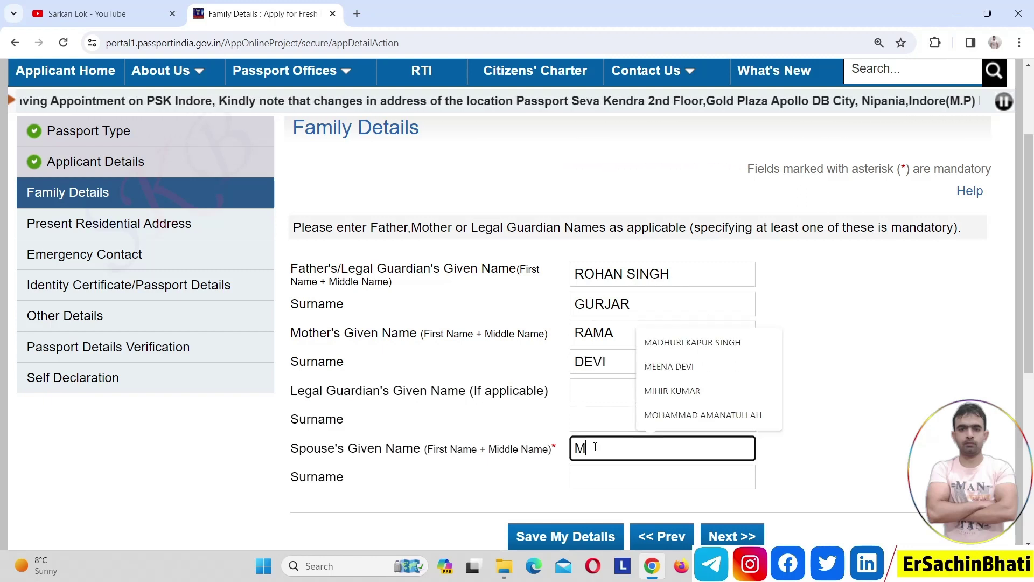
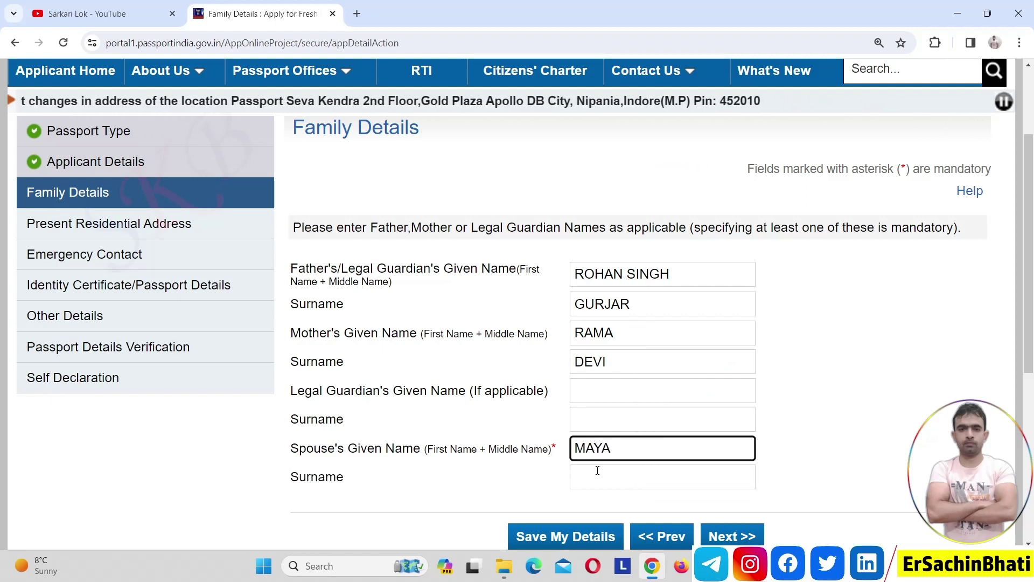
{"action": "left_click", "coordinate": [598, 475]}
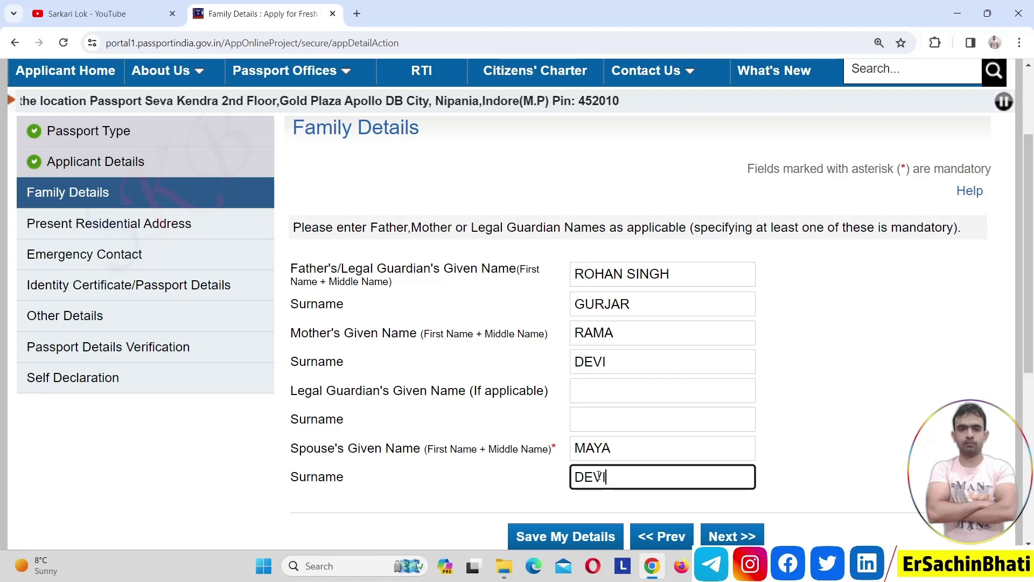
{"action": "left_click", "coordinate": [856, 486]}
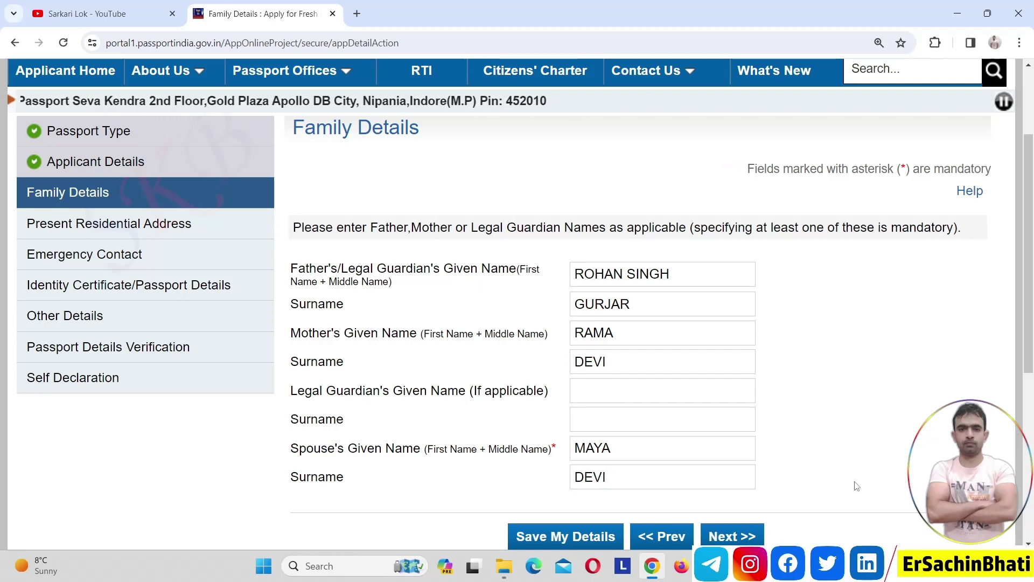
{"action": "left_click", "coordinate": [752, 533]}
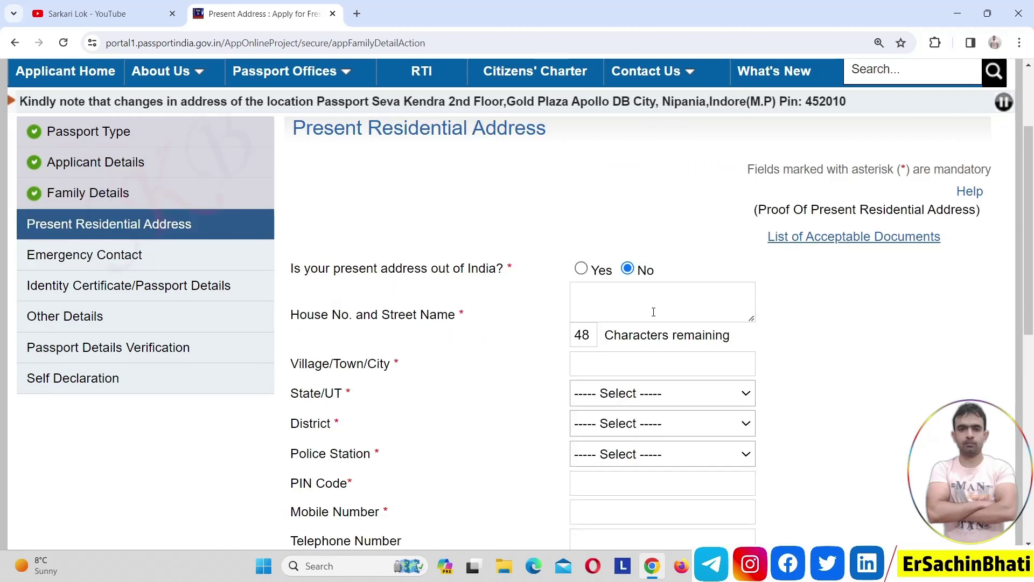
- Set the present address town to NOIDA, state Uttar Pradesh, district Gautam Budh Nagar
{"action": "left_click", "coordinate": [616, 366]}
{"action": "type", "text": "NOI"}
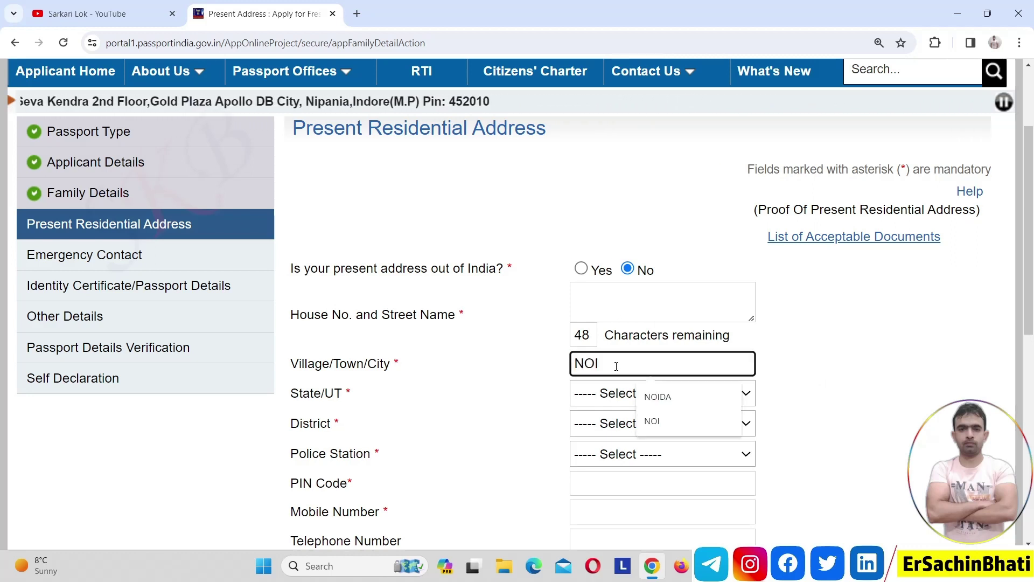
{"action": "key", "text": "Down"}
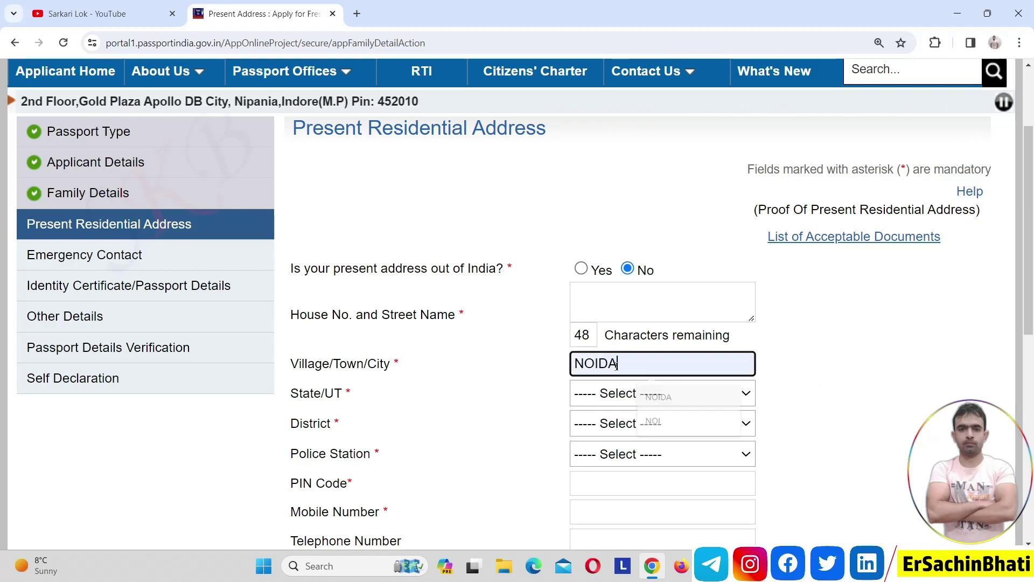
{"action": "key", "text": "Return"}
{"action": "left_click", "coordinate": [609, 398]}
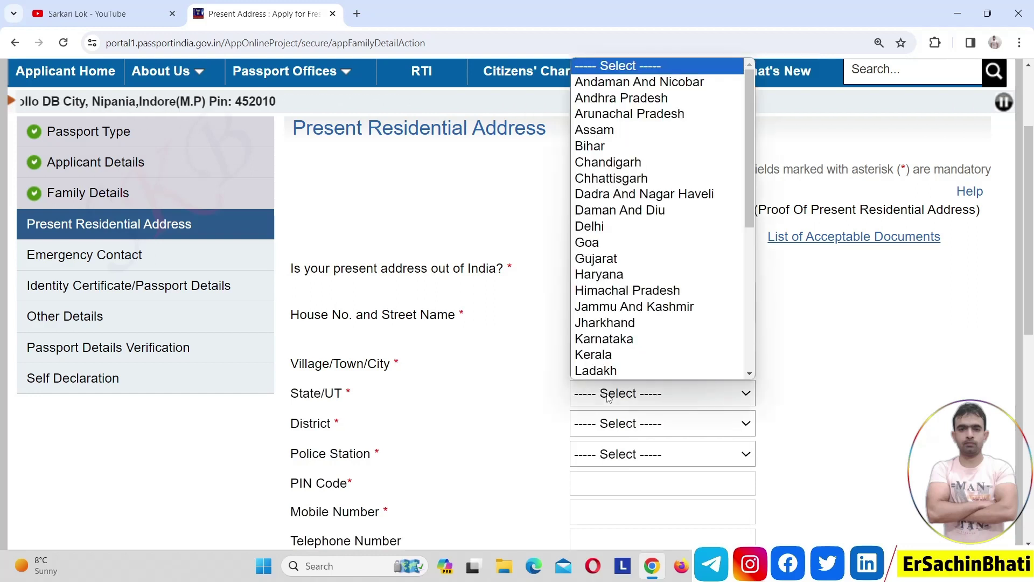
{"action": "key", "text": "u"}
{"action": "key", "text": "Return"}
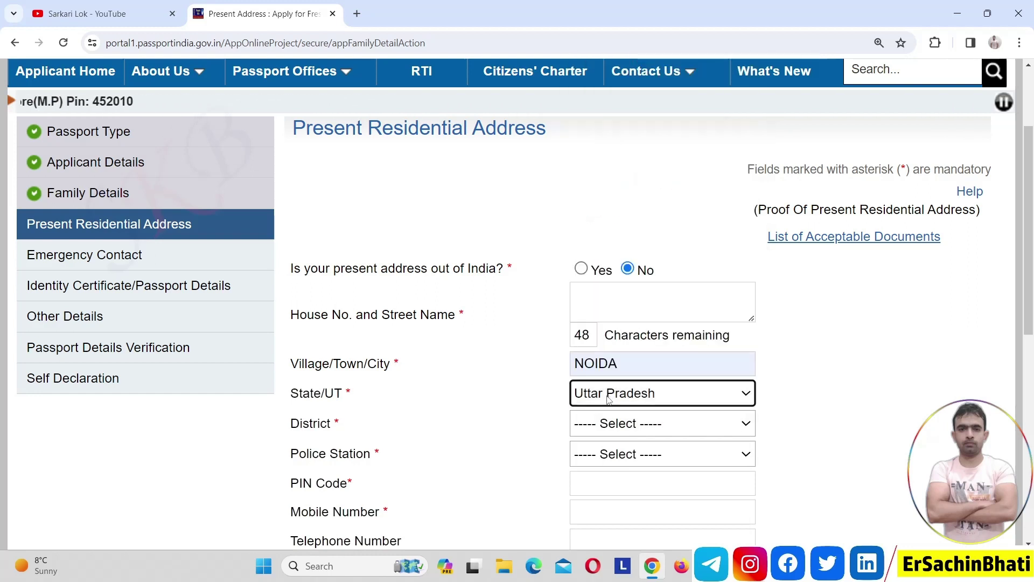
{"action": "left_click", "coordinate": [607, 424]}
{"action": "key", "text": "g"}
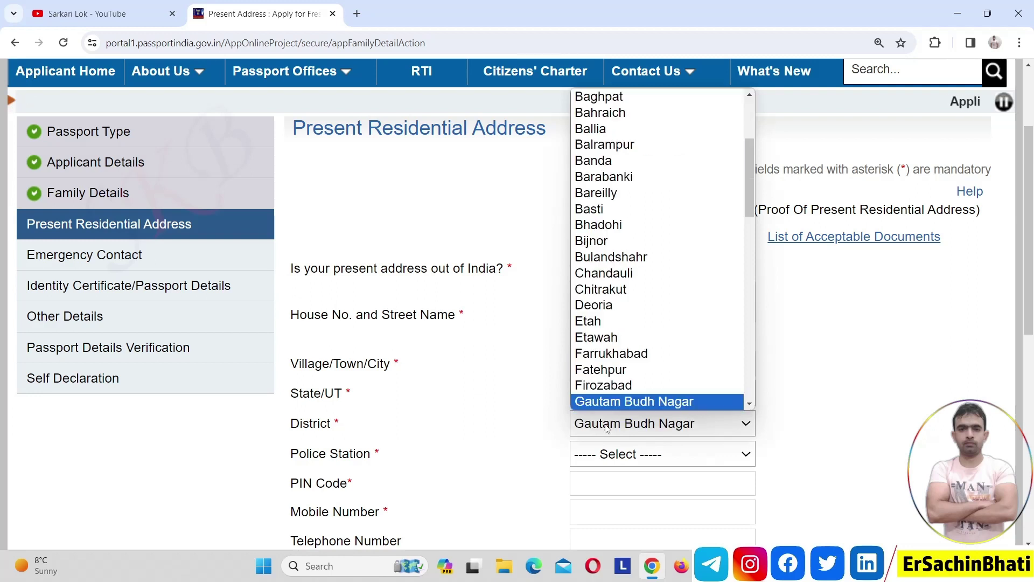
{"action": "key", "text": "Return"}
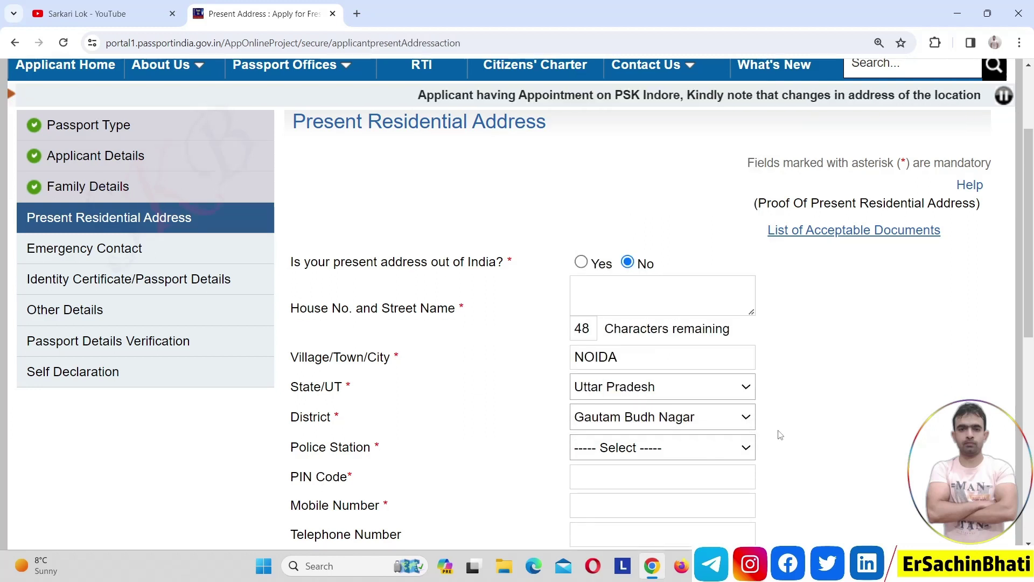
- Choose PHASE-2 as the police station and enter the PIN code
{"action": "left_click", "coordinate": [717, 456]}
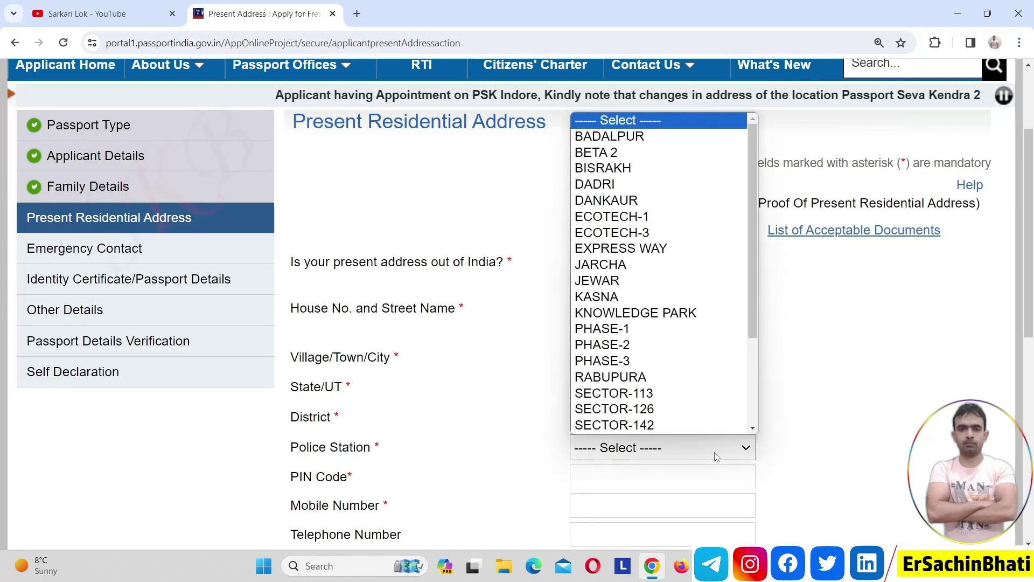
{"action": "key", "text": "Down"}
{"action": "key", "text": "Down"}
{"action": "key", "text": "Down"}
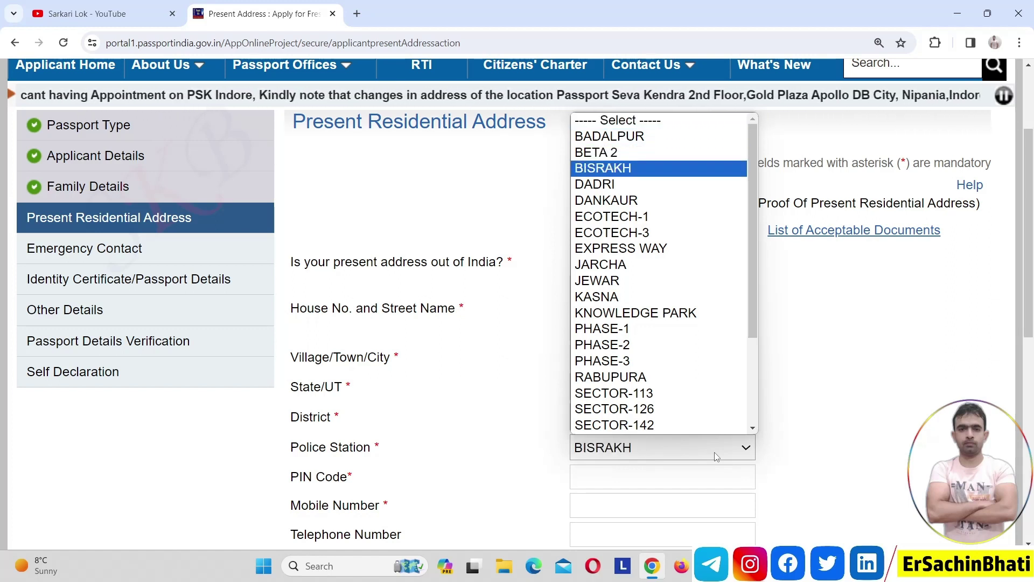
{"action": "key", "text": "p"}
{"action": "key", "text": "Down"}
{"action": "key", "text": "Return"}
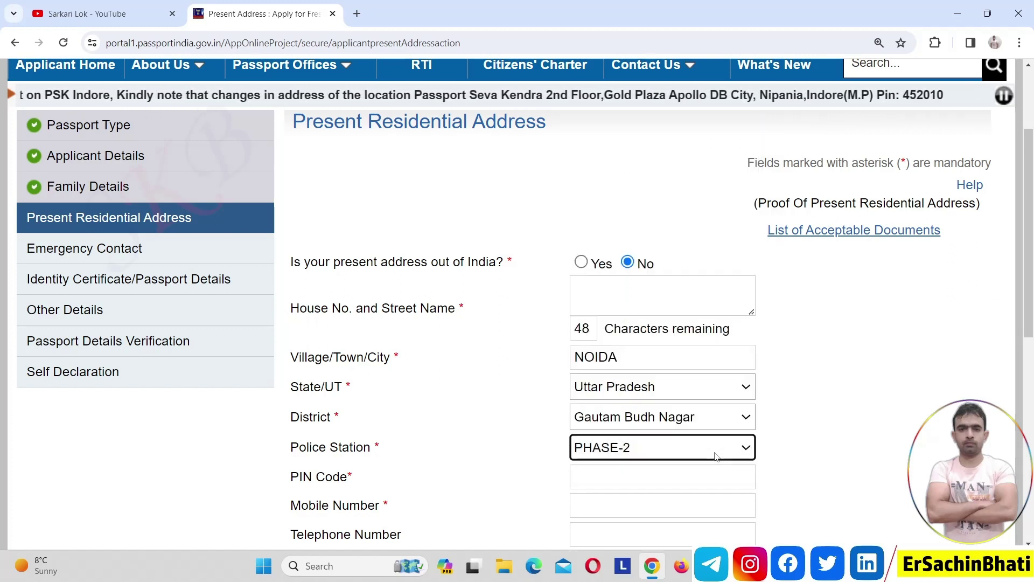
{"action": "left_click", "coordinate": [636, 486]}
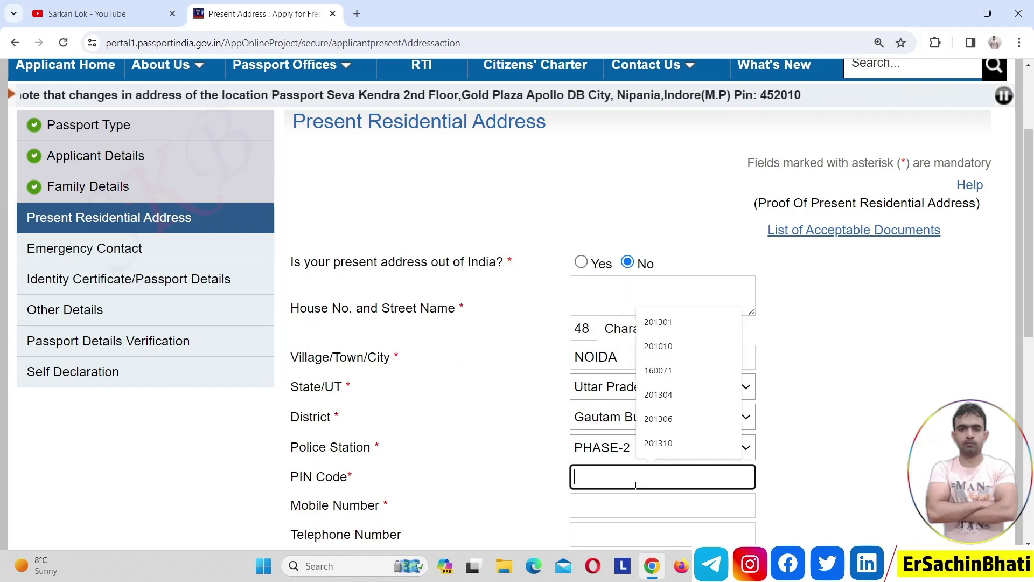
{"action": "type", "text": "201301"}
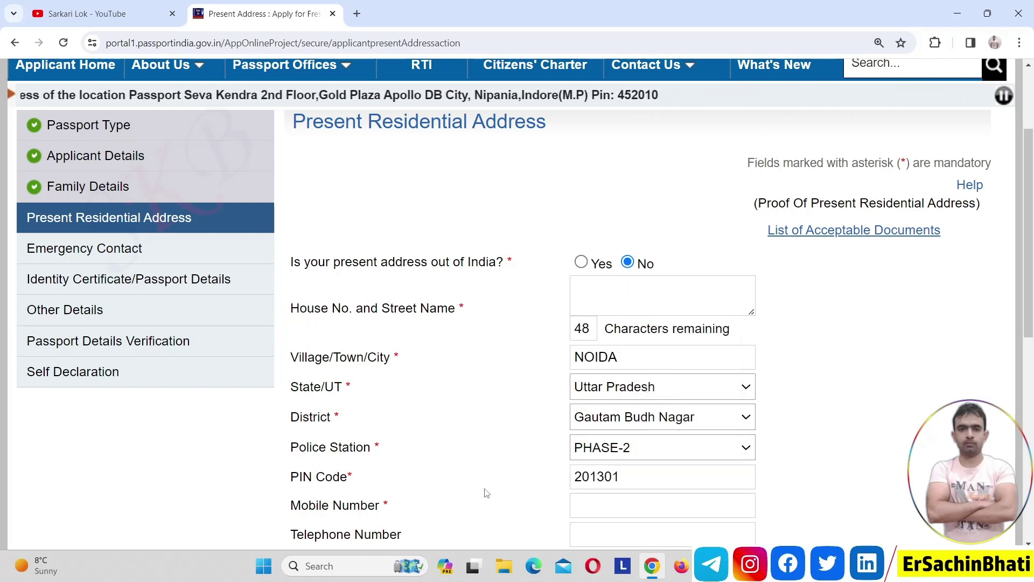
{"action": "left_click", "coordinate": [980, 359]}
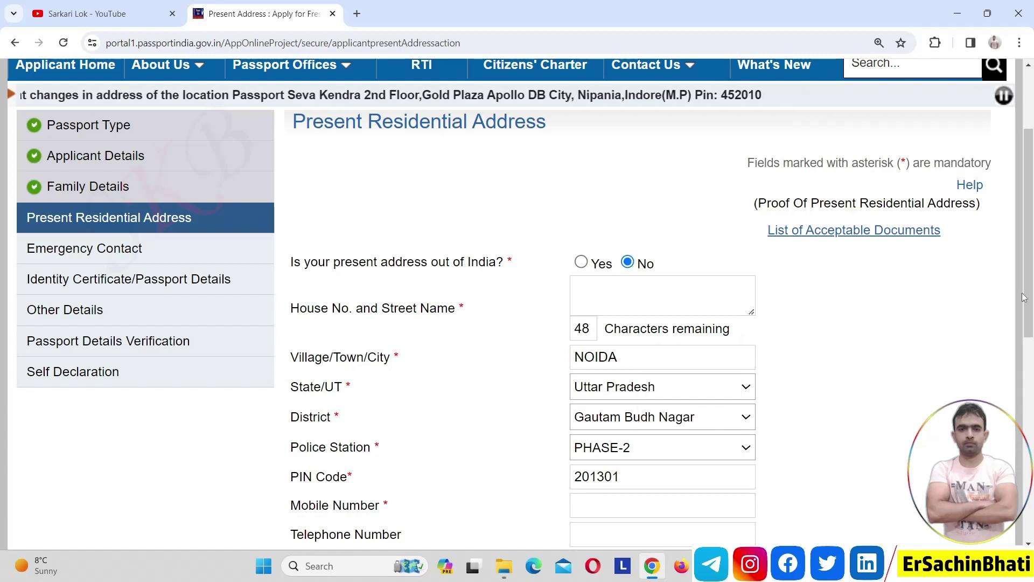
{"action": "scroll", "coordinate": [1029, 323], "scroll_direction": "down", "scroll_amount": 1}
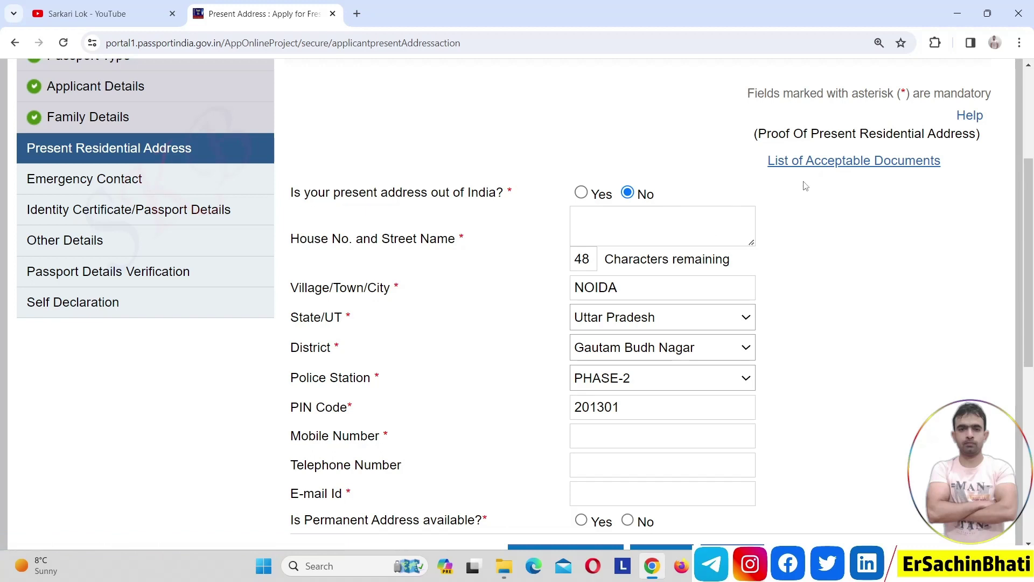
- View the list of acceptable address-proof documents, then return to the Present Address tab
{"action": "left_click", "coordinate": [827, 167]}
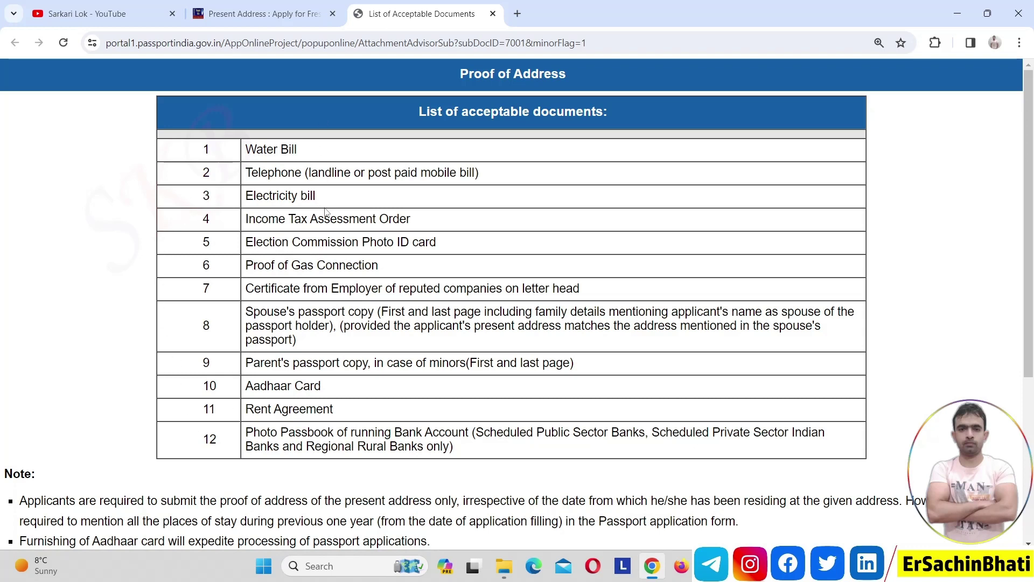
{"action": "left_click", "coordinate": [269, 14]}
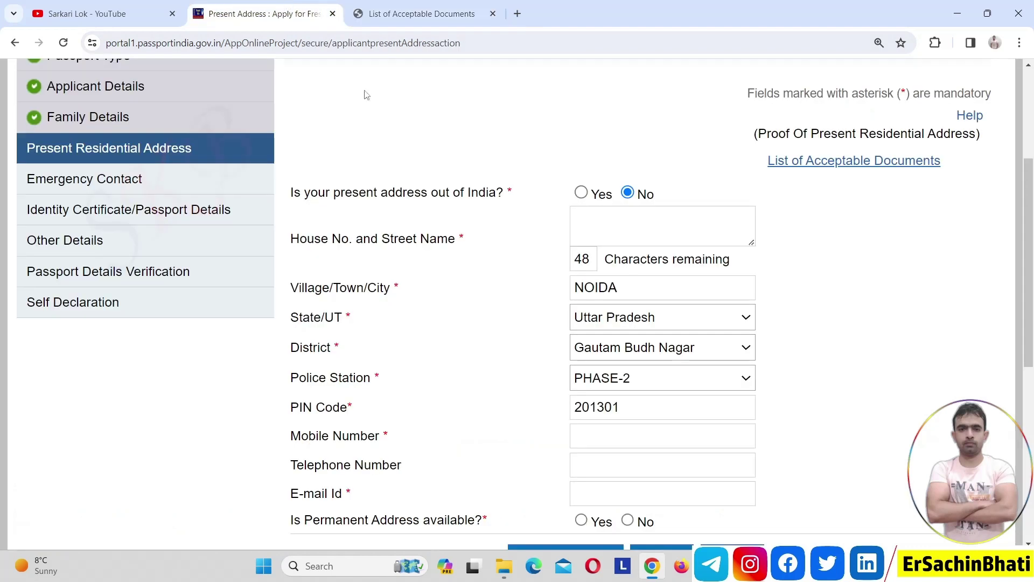
- After trying the other permanent-address options, set 'Is Permanent Address available?' to No
{"action": "left_click_drag", "start_coordinate": [1032, 290], "coordinate": [1032, 340]}
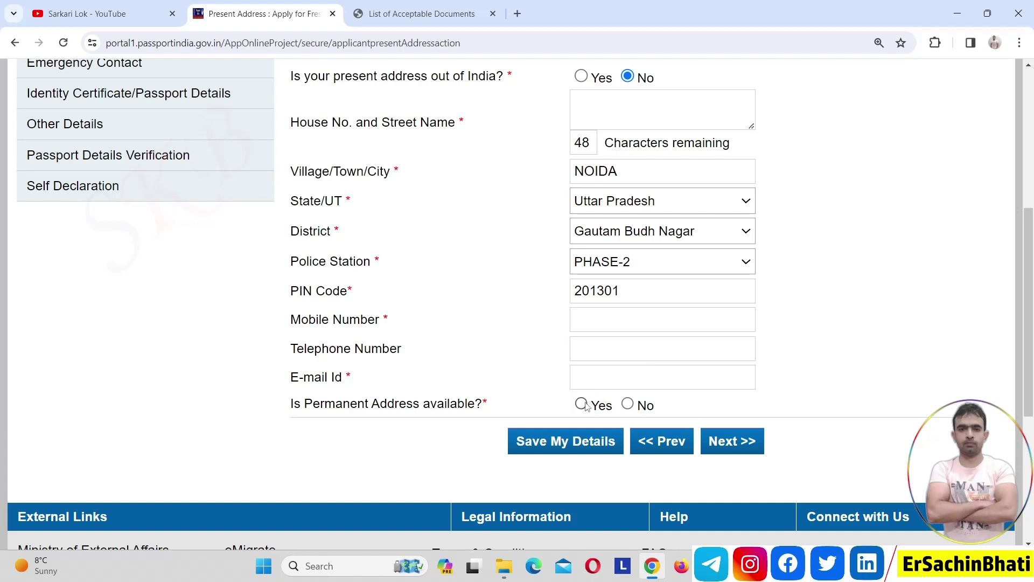
{"action": "left_click", "coordinate": [582, 405]}
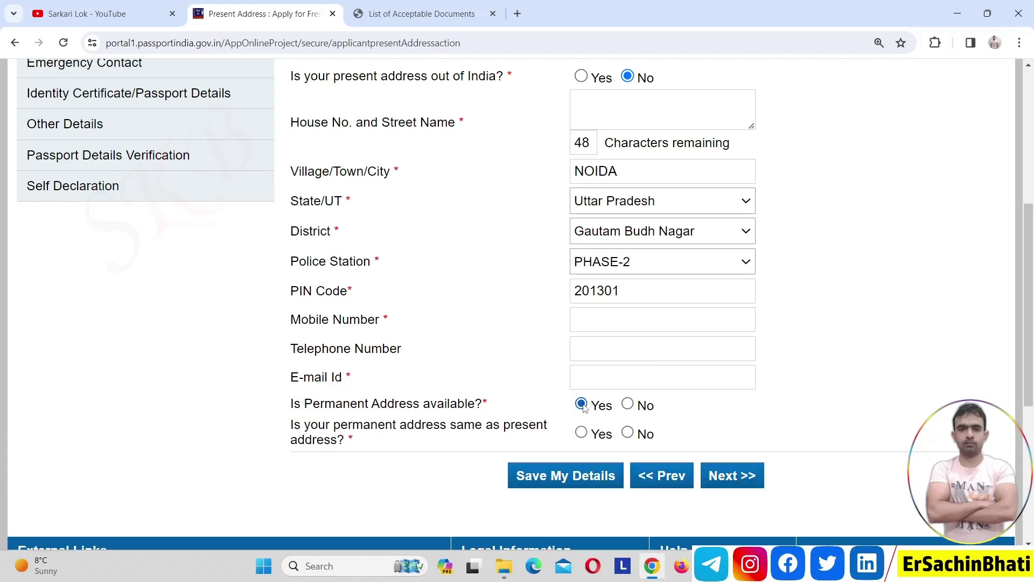
{"action": "left_click", "coordinate": [628, 434]}
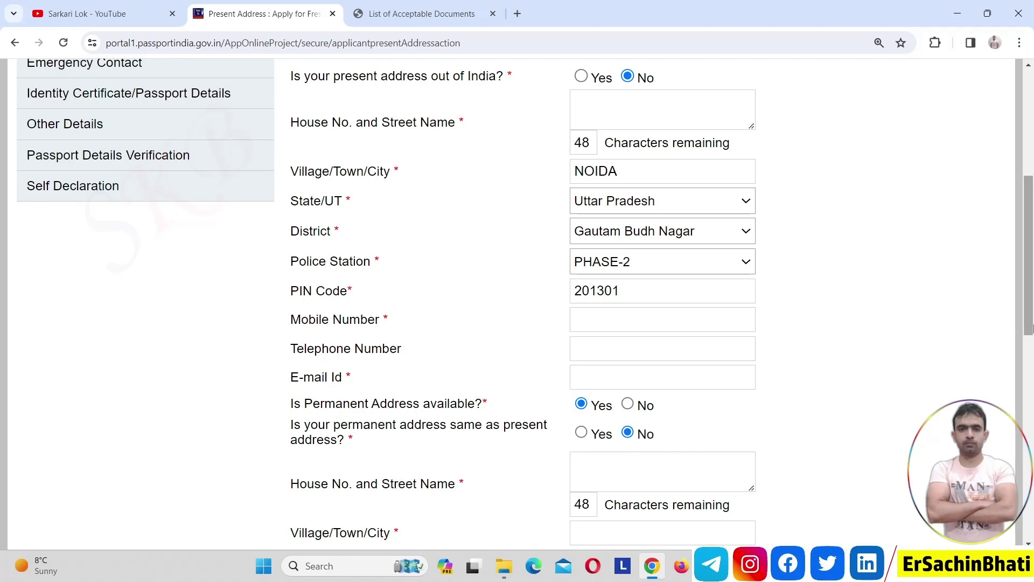
{"action": "scroll", "coordinate": [1031, 349], "scroll_direction": "down", "scroll_amount": 2}
{"action": "scroll", "coordinate": [1031, 350], "scroll_direction": "down", "scroll_amount": 4}
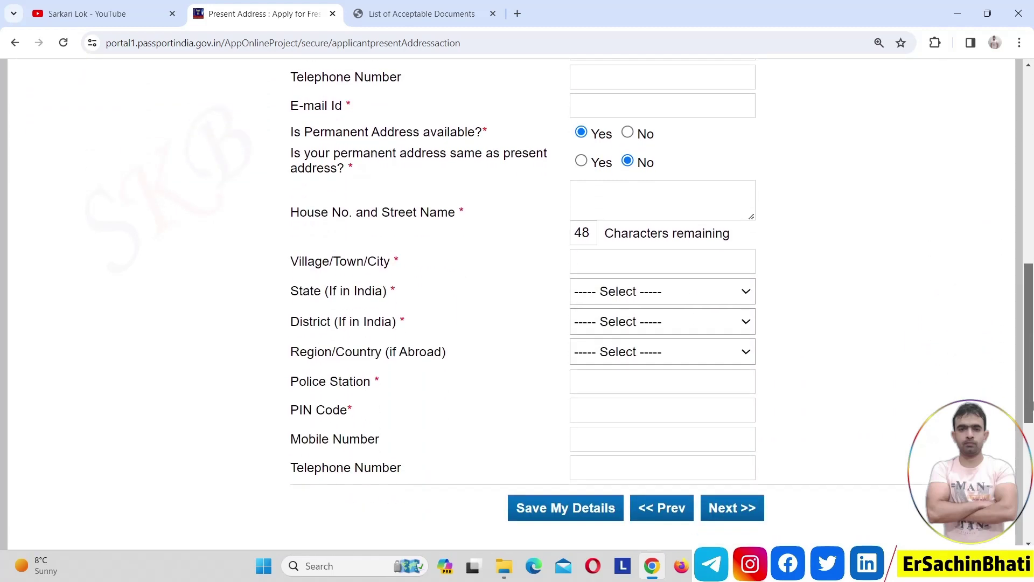
{"action": "scroll", "coordinate": [1017, 327], "scroll_direction": "up", "scroll_amount": 5}
{"action": "scroll", "coordinate": [1017, 327], "scroll_direction": "up", "scroll_amount": 1}
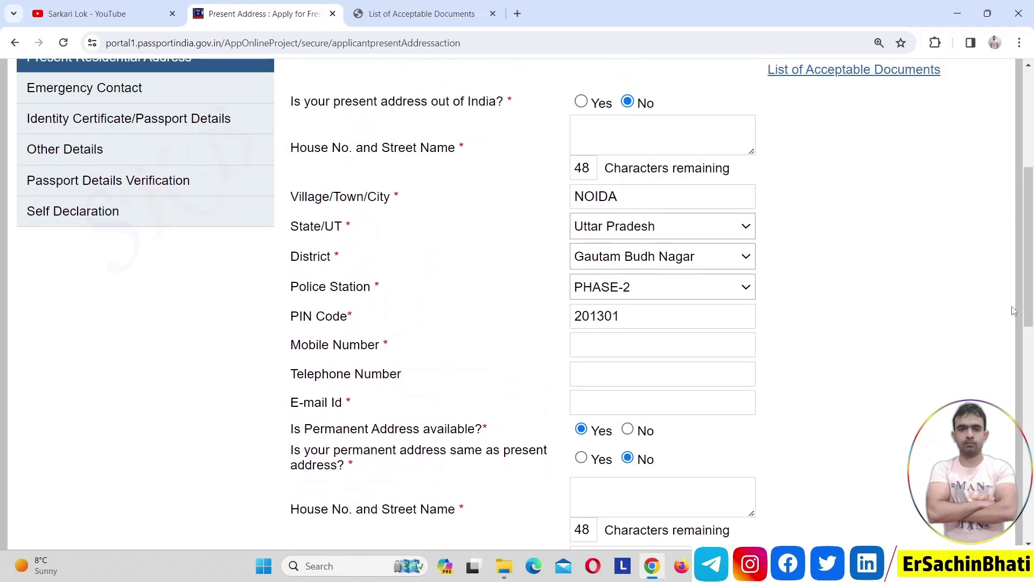
{"action": "left_click", "coordinate": [582, 458]}
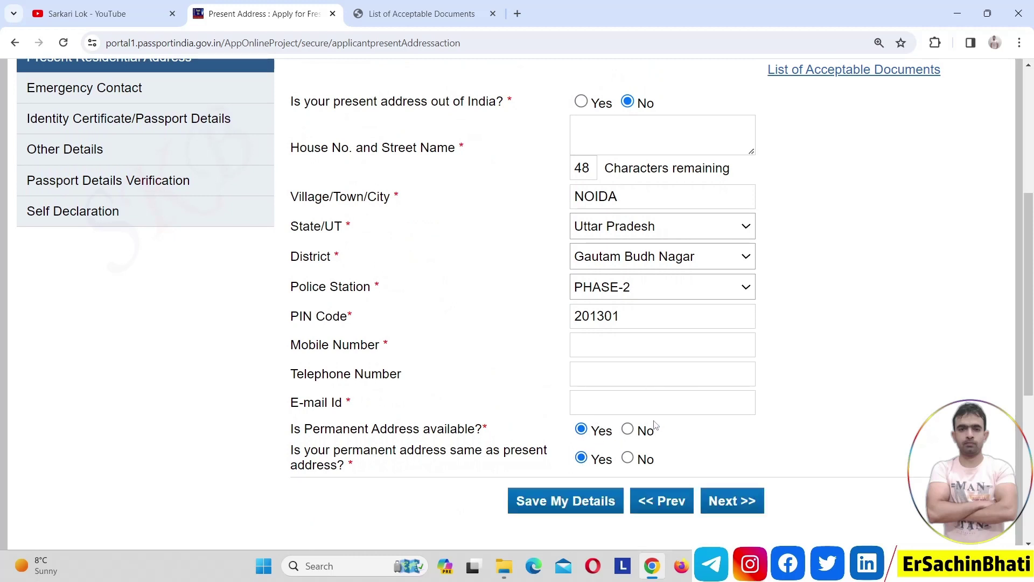
{"action": "left_click", "coordinate": [628, 430]}
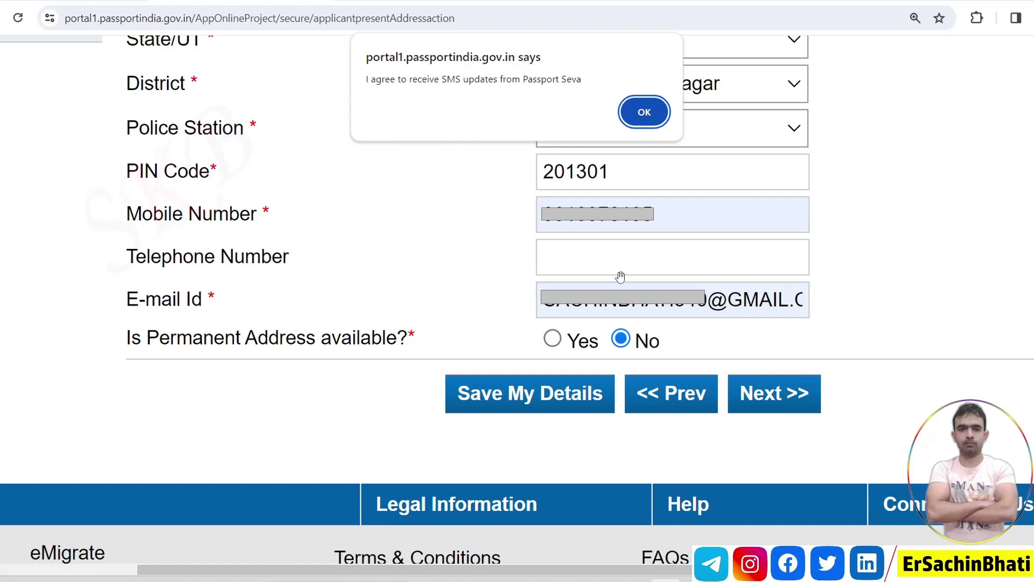
- Accept the SMS-updates notice and confirm the RPO Ghaziabad alert to save the address
{"action": "left_click", "coordinate": [652, 111]}
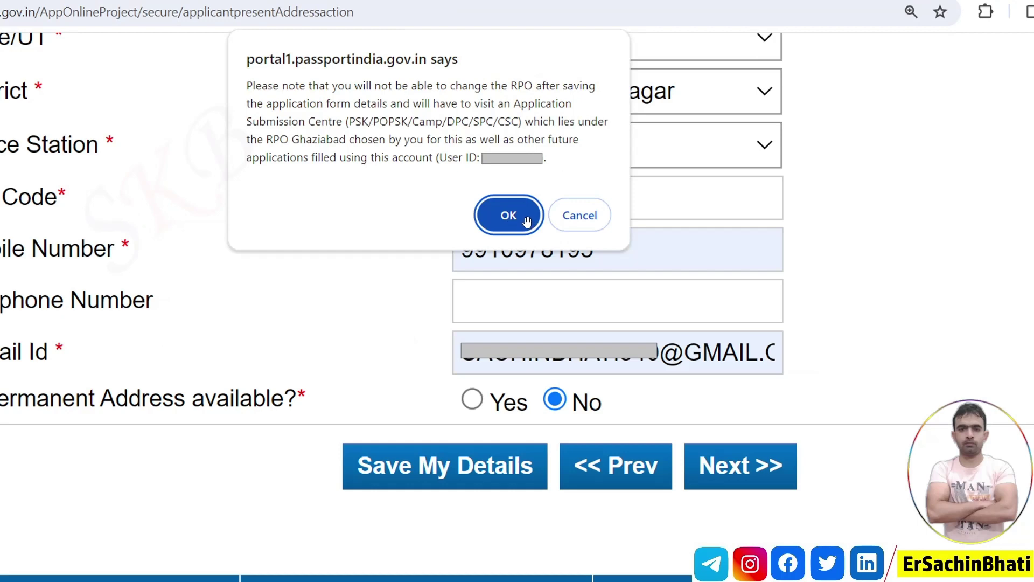
{"action": "left_click", "coordinate": [526, 218]}
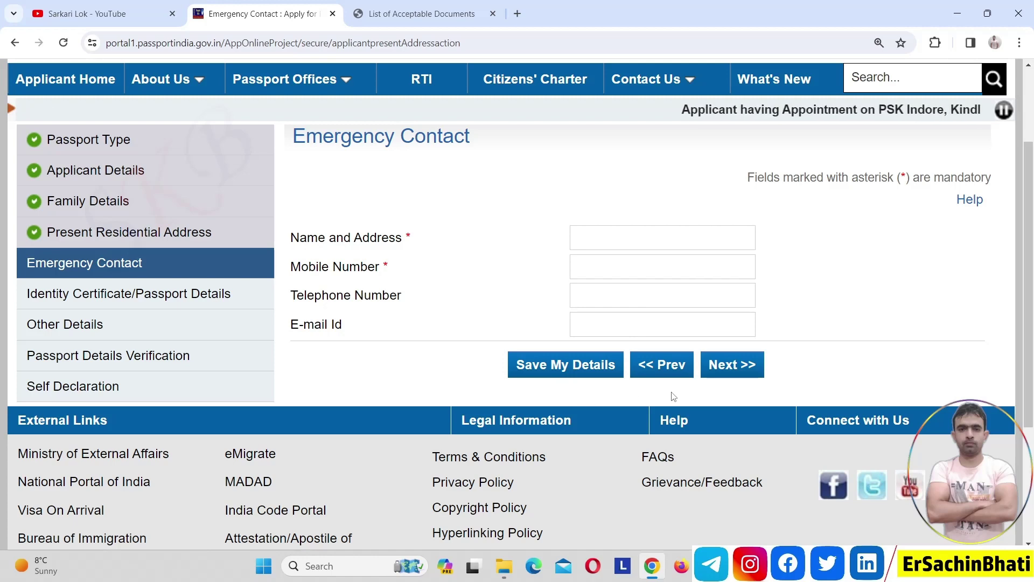
- Submit the Emergency Contact page to reach Previous Passport
{"action": "left_click", "coordinate": [759, 370]}
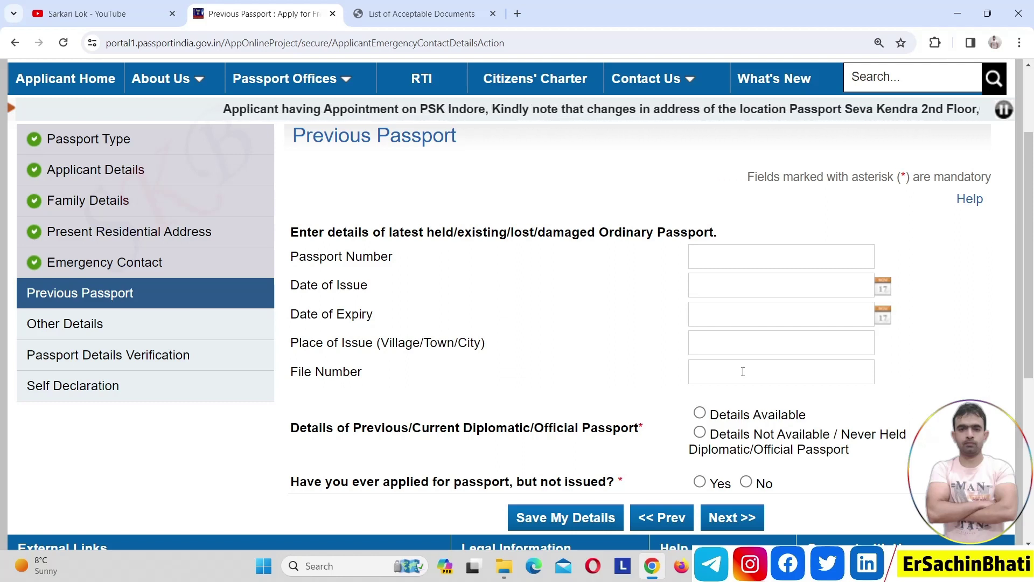
- Mark diplomatic/official passport as Details Not Available, answer No to applied-but-not-issued, and continue
{"action": "left_click", "coordinate": [700, 432]}
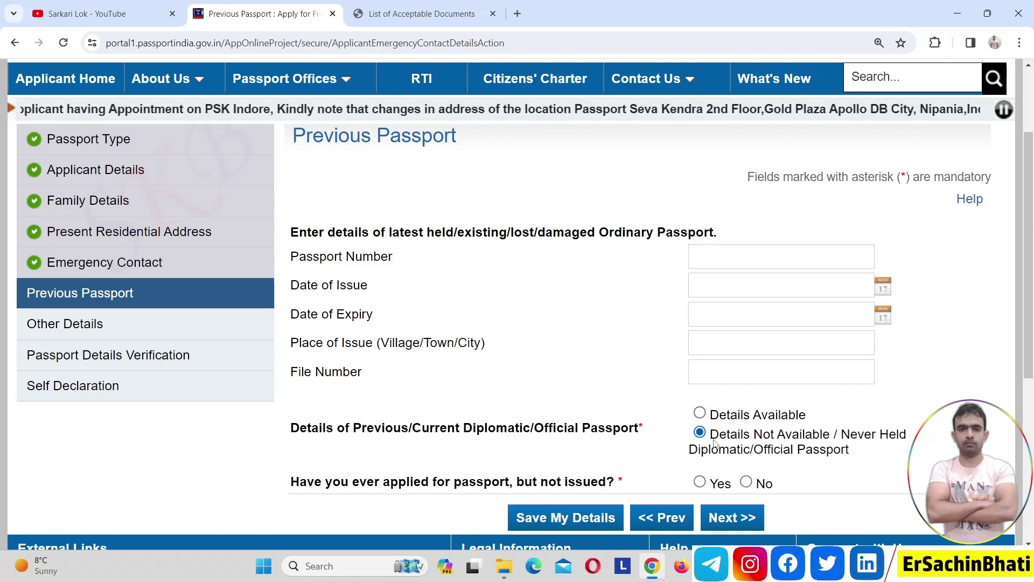
{"action": "left_click", "coordinate": [746, 482]}
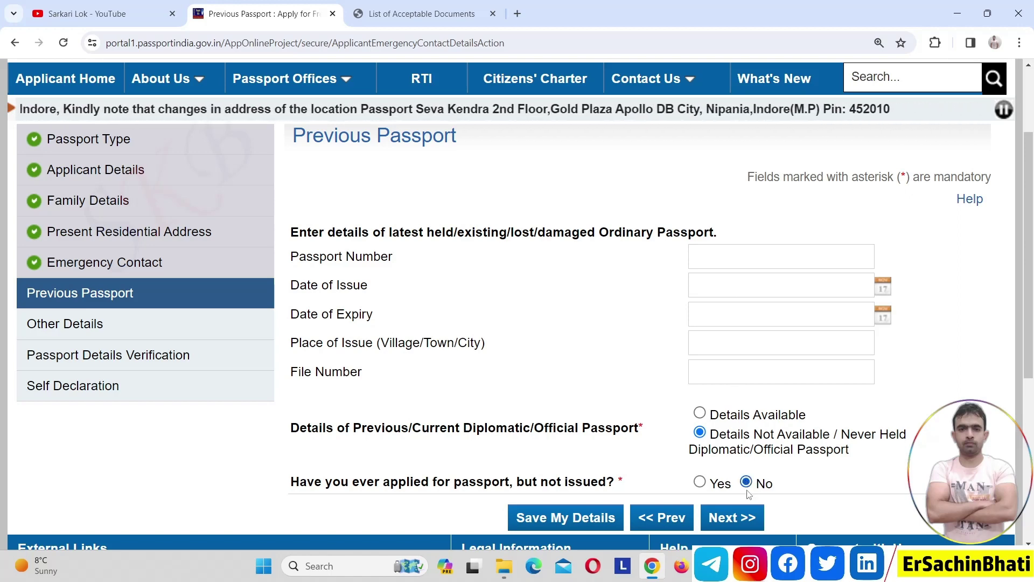
{"action": "left_click", "coordinate": [732, 517]}
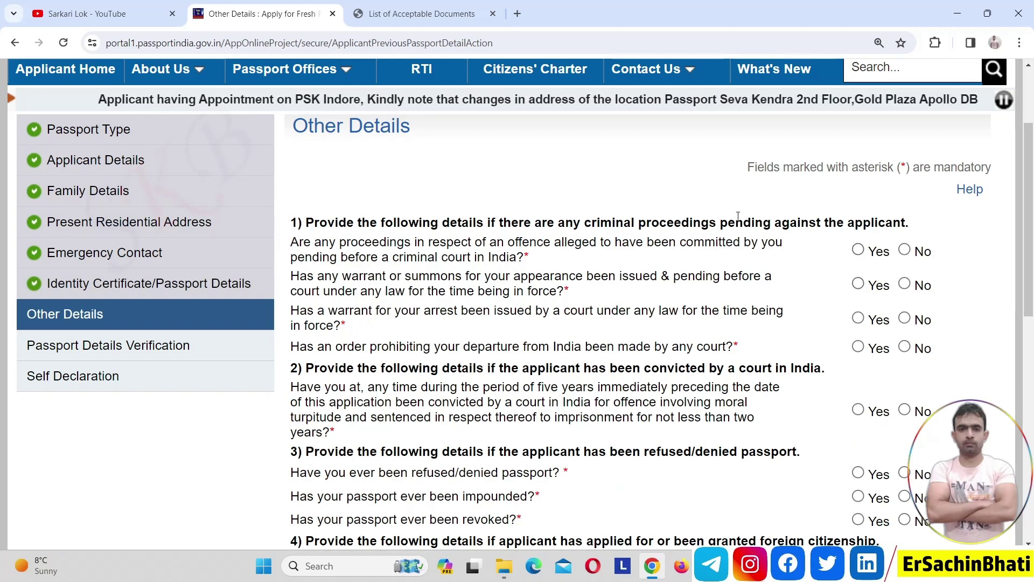
- Answer No to the warrant/summons and arrest warrant questions on Other Details
{"action": "left_click_drag", "start_coordinate": [1031, 205], "coordinate": [1032, 208]}
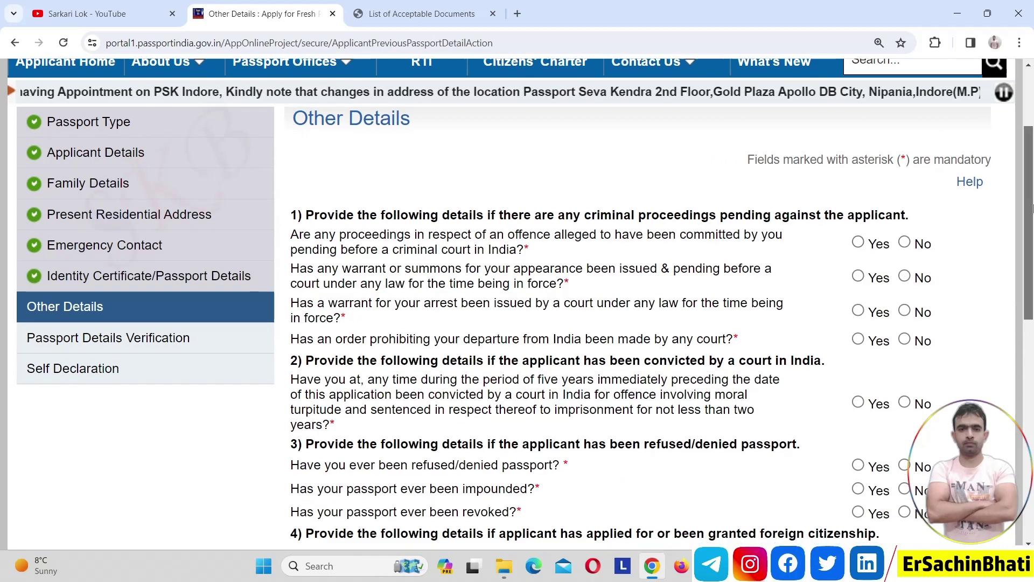
{"action": "scroll", "coordinate": [1031, 207], "scroll_direction": "down", "scroll_amount": 1}
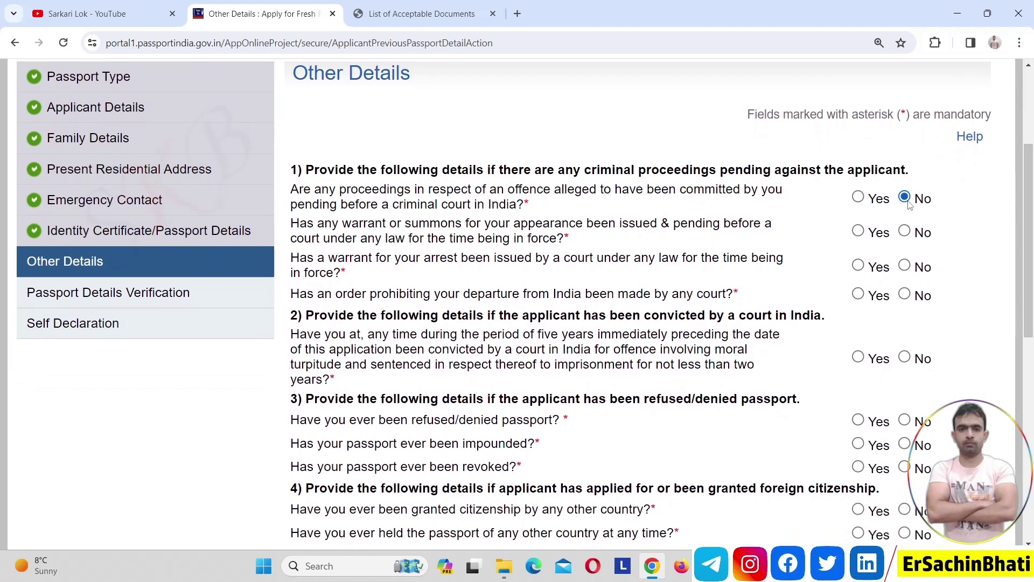
{"action": "left_click", "coordinate": [905, 232]}
{"action": "left_click", "coordinate": [906, 268]}
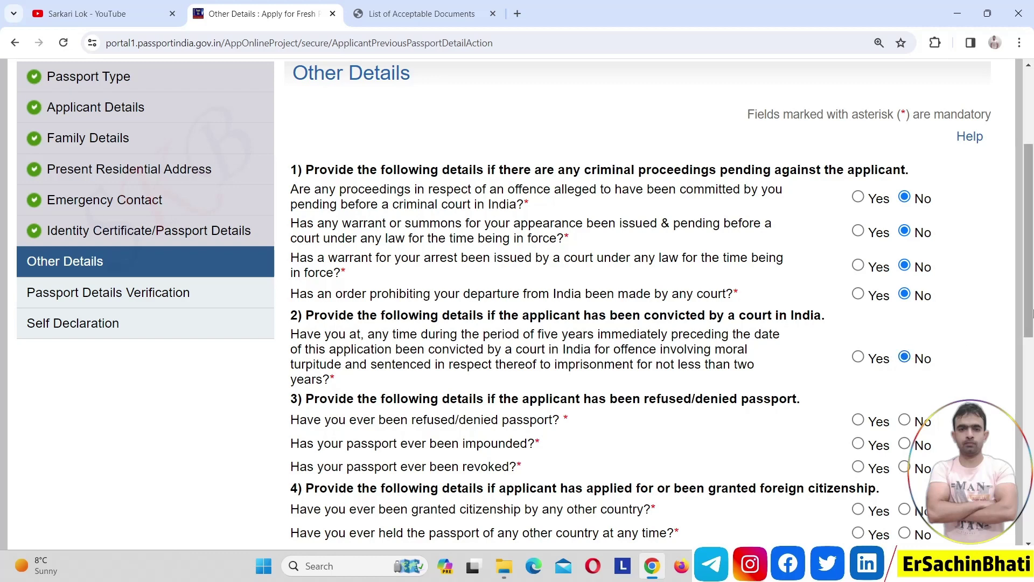
- Answer No to passport impounded, foreign citizenship and passport surrender questions, then continue to the preview
{"action": "left_click_drag", "start_coordinate": [1029, 314], "coordinate": [1030, 371]}
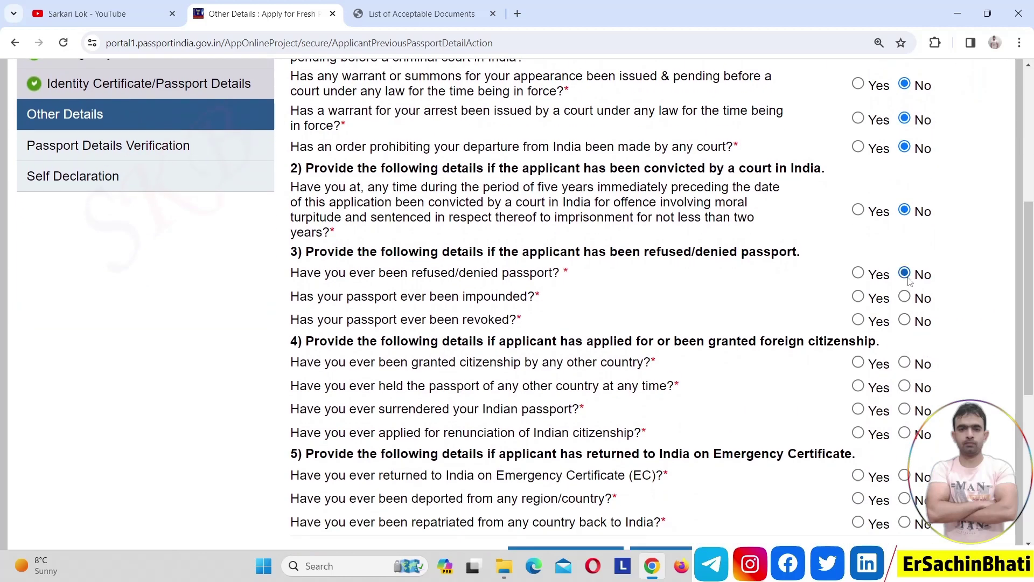
{"action": "left_click", "coordinate": [906, 298]}
{"action": "left_click_drag", "start_coordinate": [1031, 284], "coordinate": [1031, 326]}
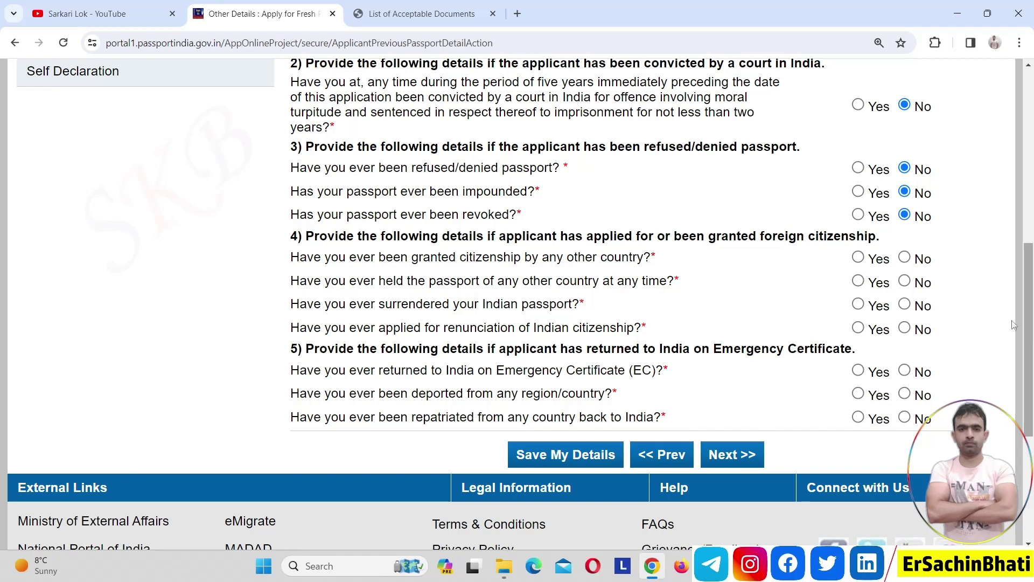
{"action": "left_click", "coordinate": [907, 259]}
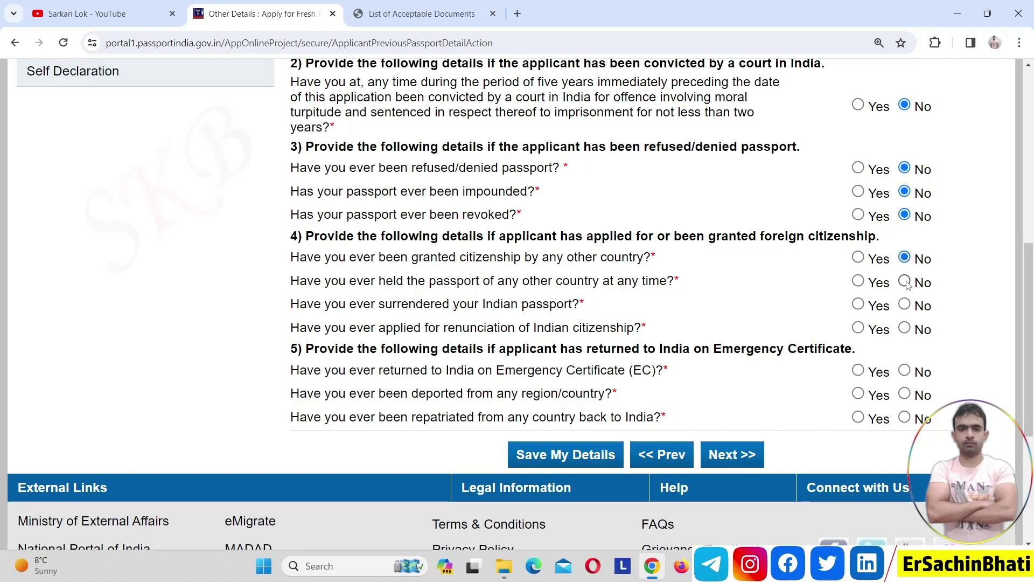
{"action": "left_click", "coordinate": [906, 305]}
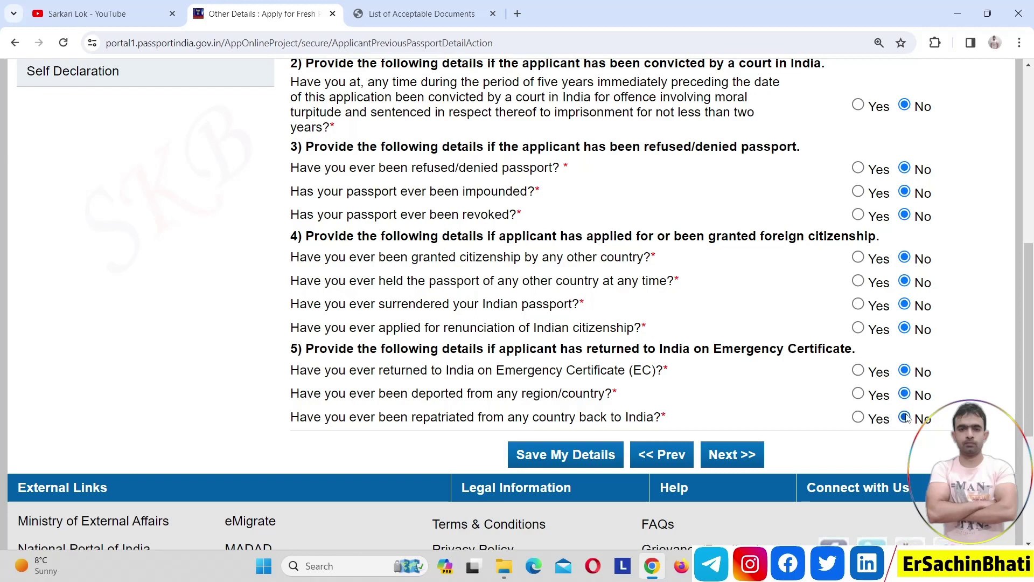
{"action": "left_click", "coordinate": [732, 455]}
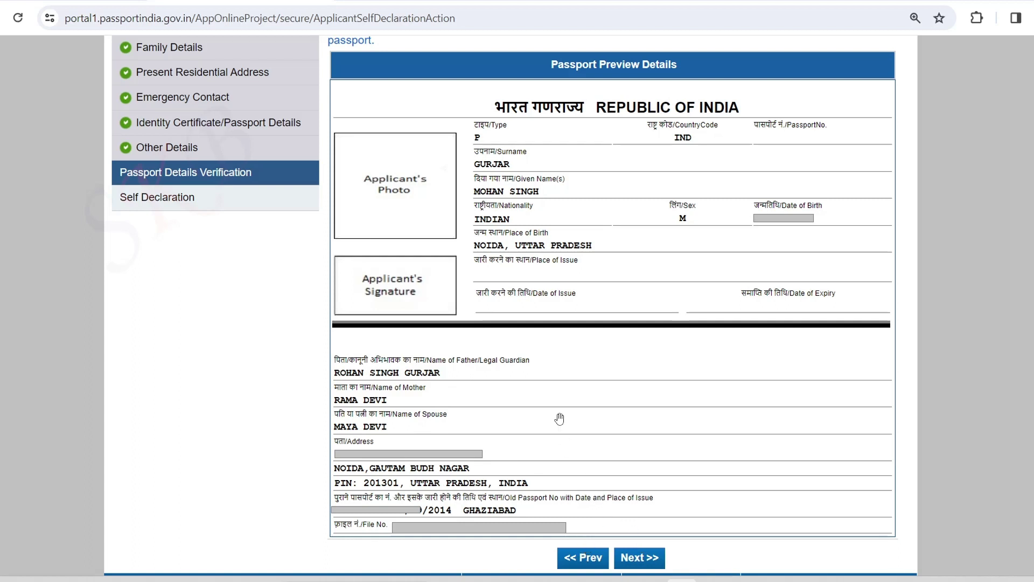
- Confirm the Passport Details Verification preview and proceed to Self Declaration
{"action": "left_click", "coordinate": [652, 562]}
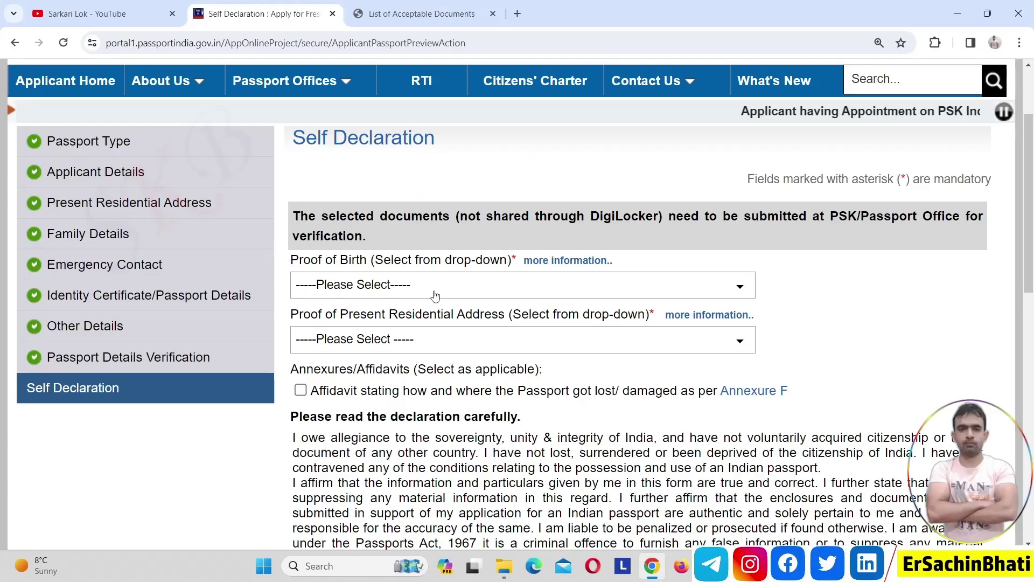
- Expand the Proof of Birth dropdown and browse the accepted document options
{"action": "left_click", "coordinate": [436, 295]}
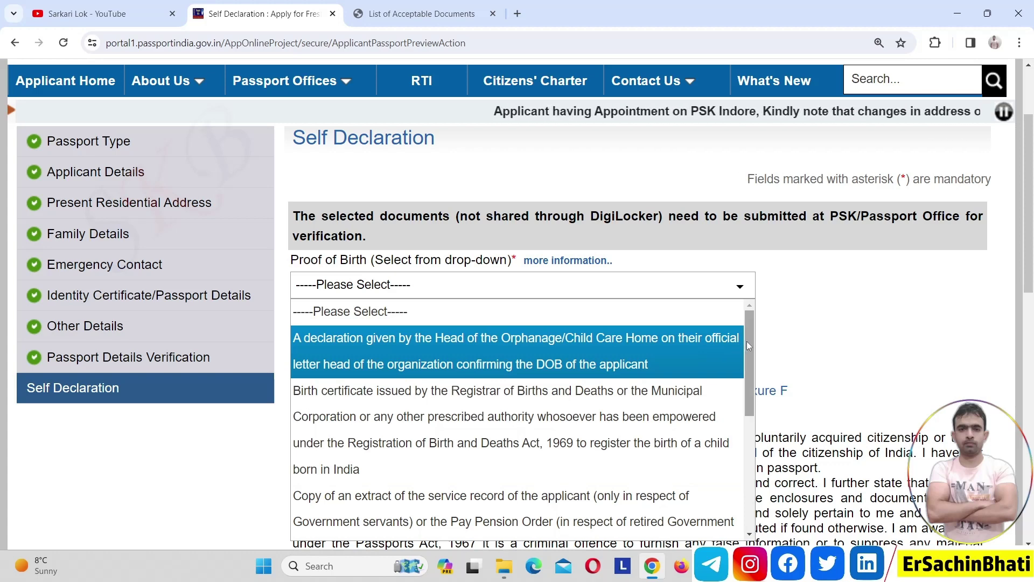
{"action": "scroll", "coordinate": [747, 341], "scroll_direction": "down", "scroll_amount": 1}
{"action": "left_click_drag", "start_coordinate": [756, 371], "coordinate": [762, 429]}
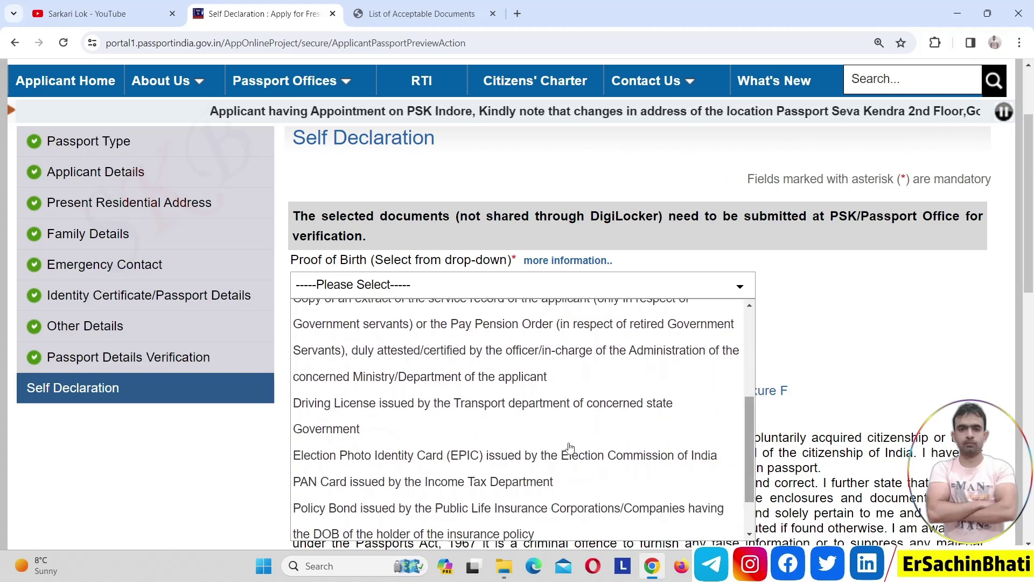